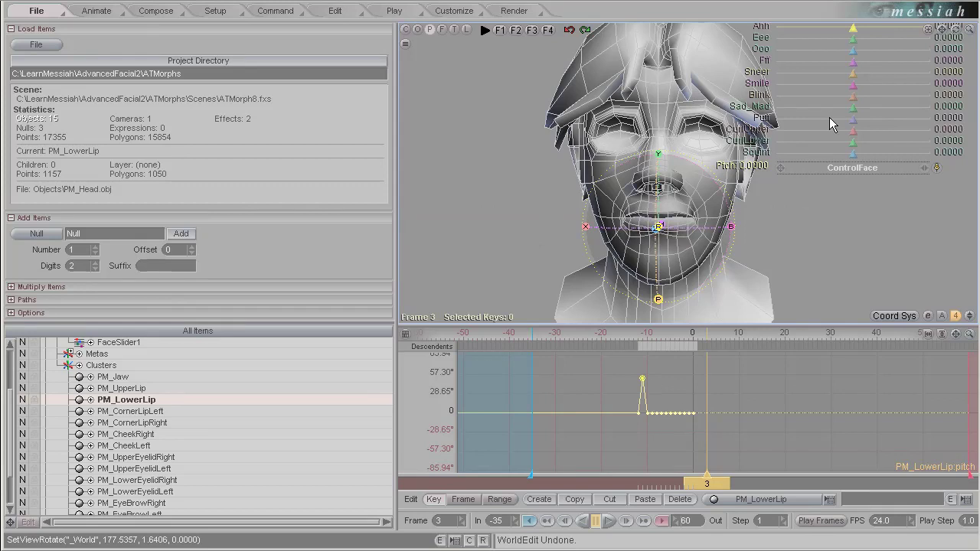
# Create a new expression variable
pyautogui.click(97, 11)
pyautogui.click(274, 10)
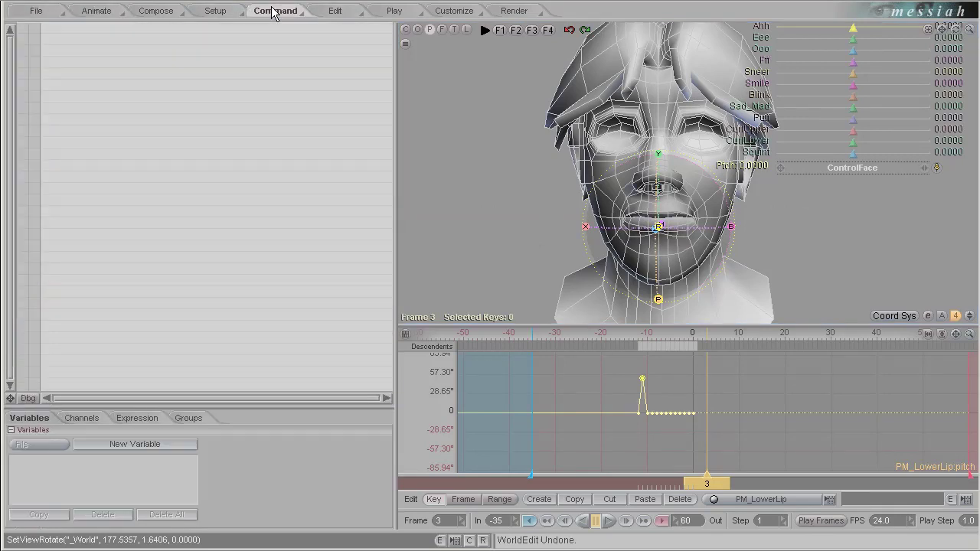
pyautogui.click(135, 445)
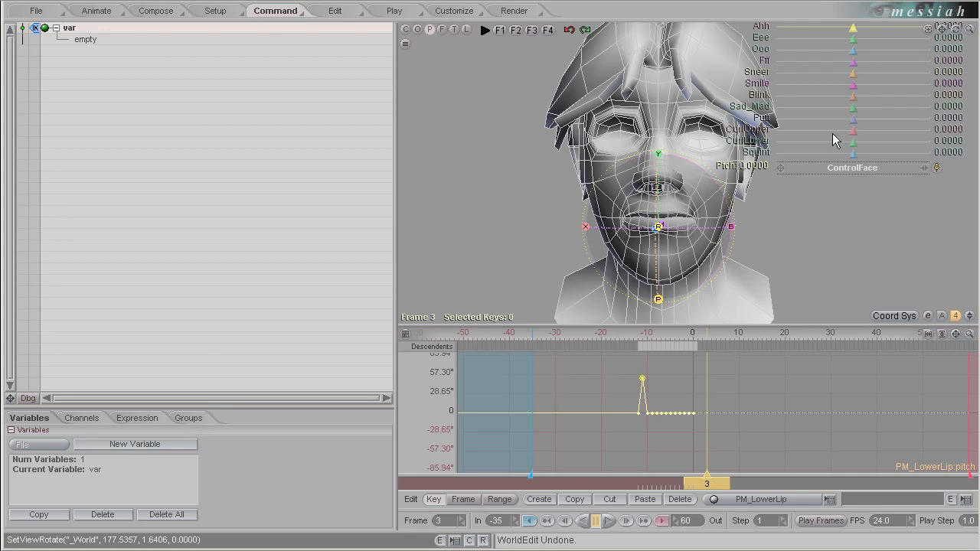
# Move the ControlFace slider panel lower in the viewport so that all its sliders sit clear beside the head
pyautogui.moveTo(779, 168); pyautogui.dragTo(776, 266)
pyautogui.moveTo(877, 266); pyautogui.dragTo(884, 257)
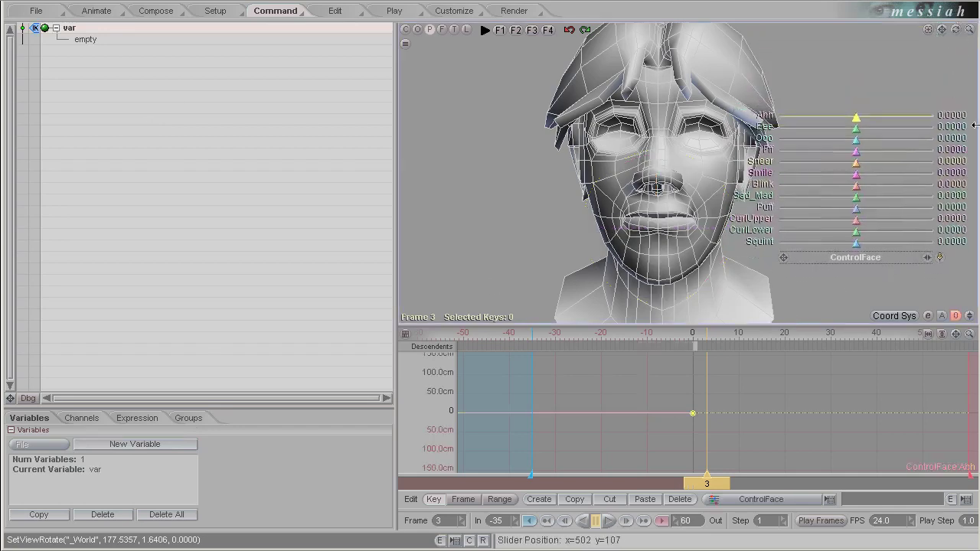
pyautogui.moveTo(942, 30); pyautogui.dragTo(945, 35)
# Rename the new variable AhhSlider and load the Ahh slider's channel, [ControlFace:xpos], into its expression buffer
pyautogui.click(70, 27)
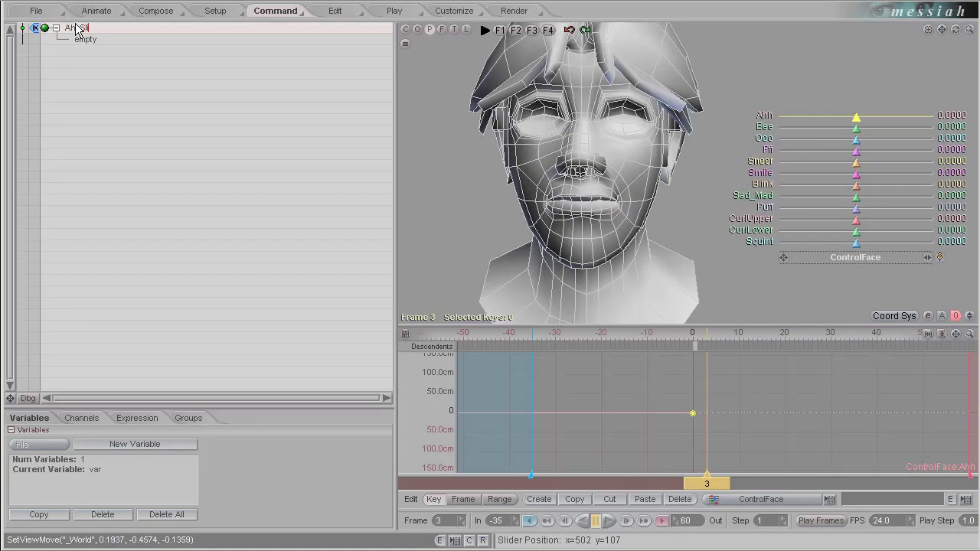
pyautogui.press('Return')
pyautogui.moveTo(856, 118); pyautogui.dragTo(856, 118)
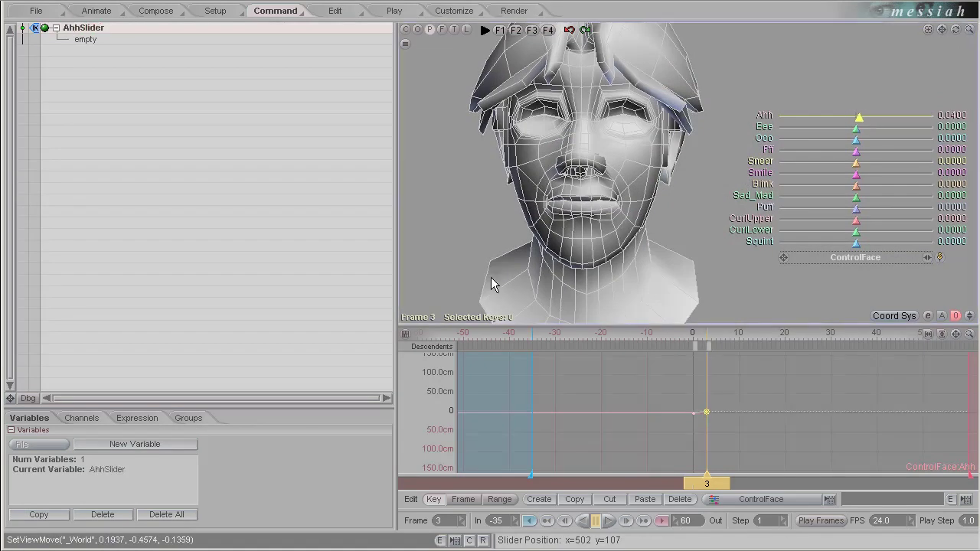
pyautogui.moveTo(180, 407); pyautogui.dragTo(191, 315)
pyautogui.click(138, 328)
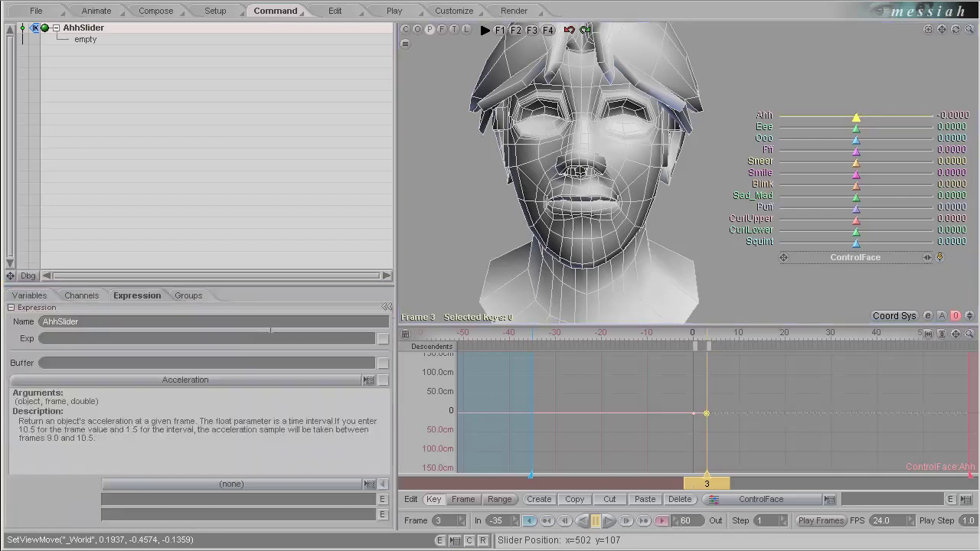
pyautogui.click(383, 363)
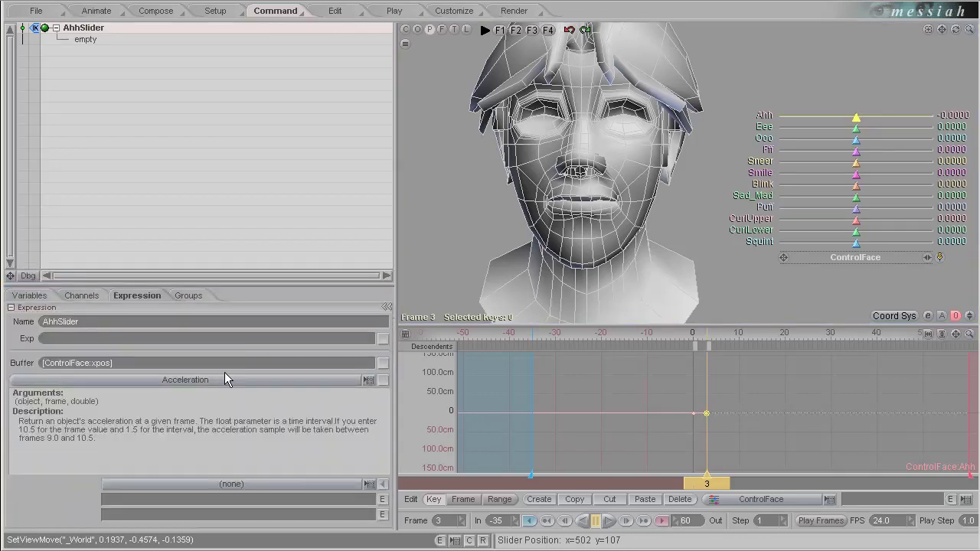
# Choose CycleBranchMorphAddFrame as the expression function and make room to show all its argument fields
pyautogui.click(369, 379)
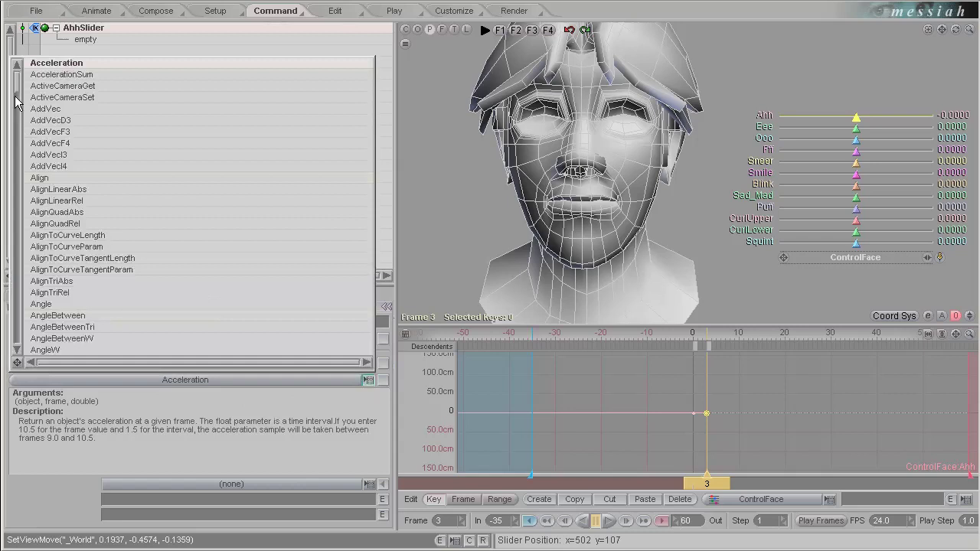
pyautogui.moveTo(17, 77); pyautogui.dragTo(29, 106)
pyautogui.click(115, 197)
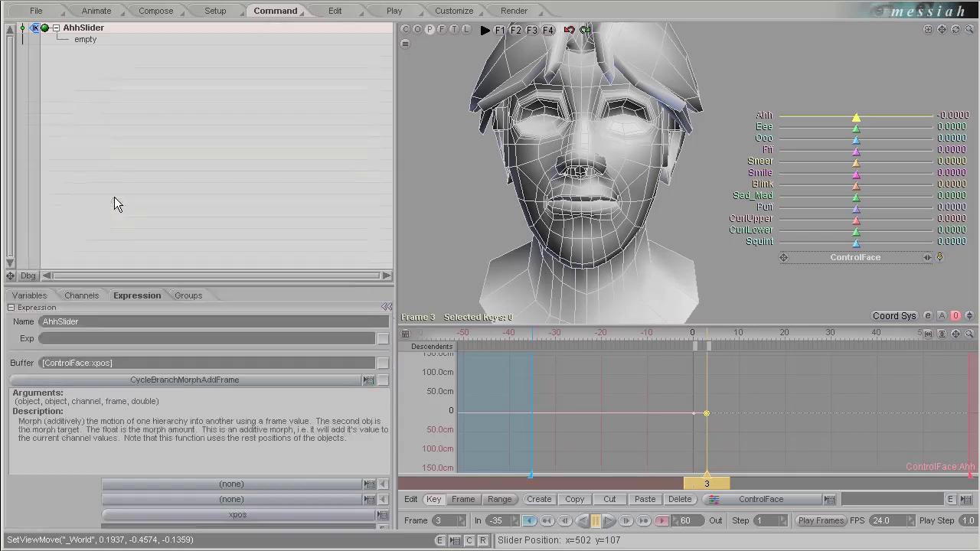
pyautogui.moveTo(226, 284); pyautogui.dragTo(237, 218)
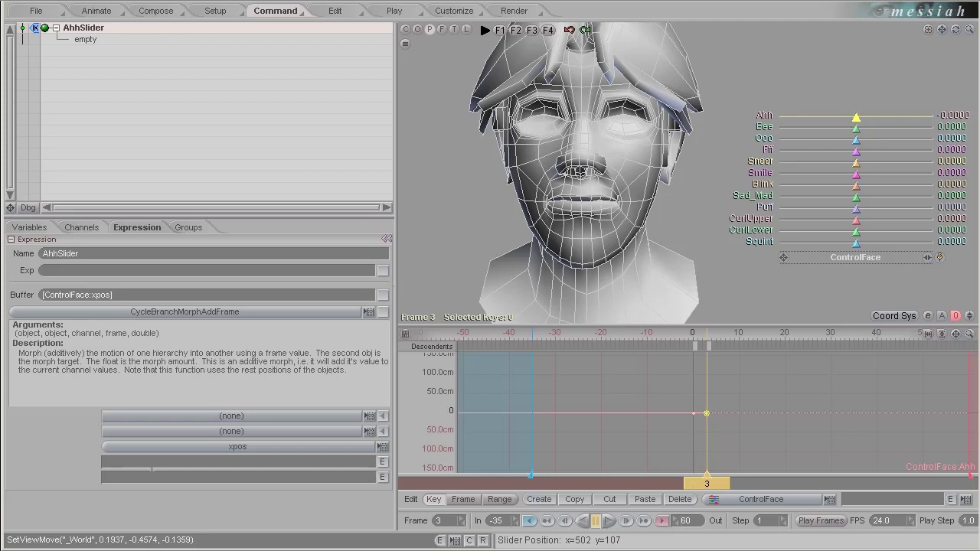
# Set both object arguments of the morph function to Clusters, the channel to motion and the frame to -1
pyautogui.click(97, 10)
pyautogui.click(107, 64)
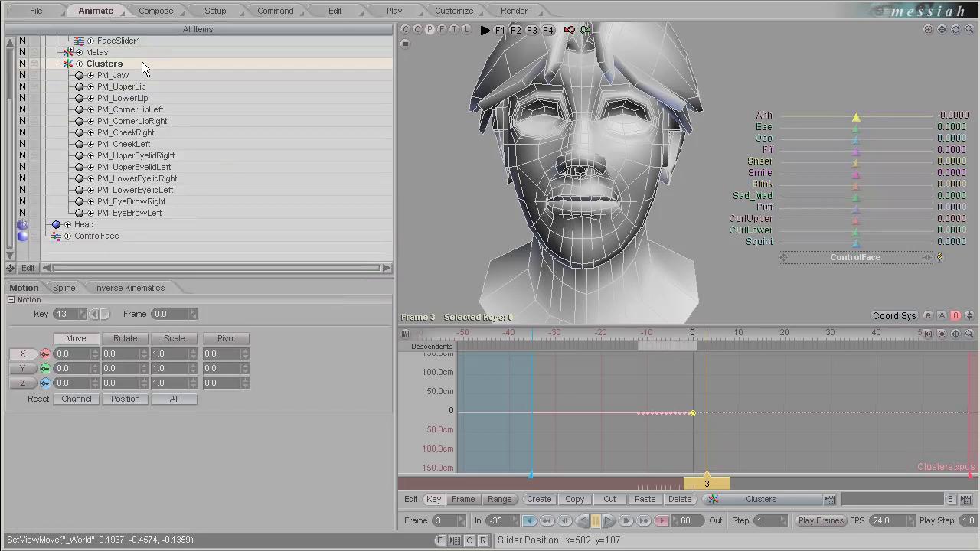
pyautogui.click(290, 13)
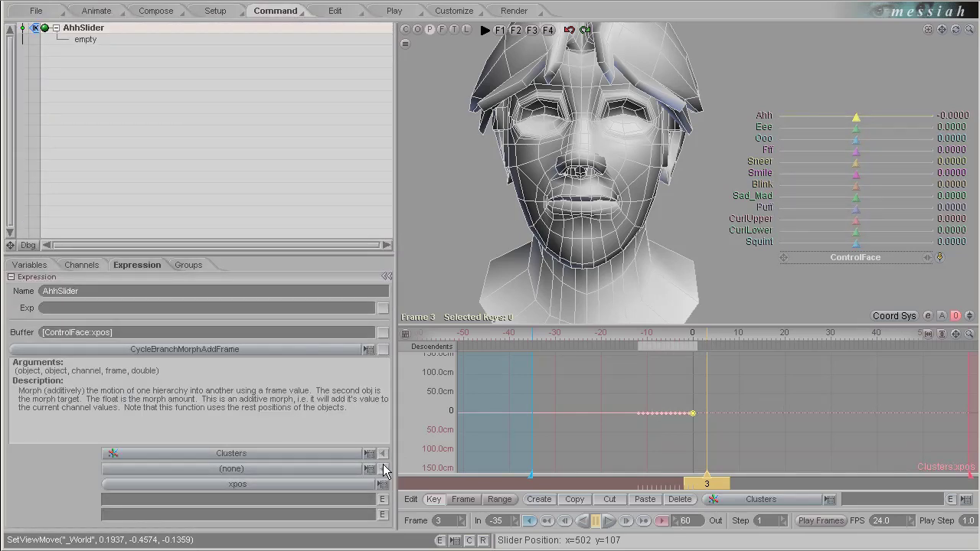
pyautogui.click(383, 469)
pyautogui.click(381, 485)
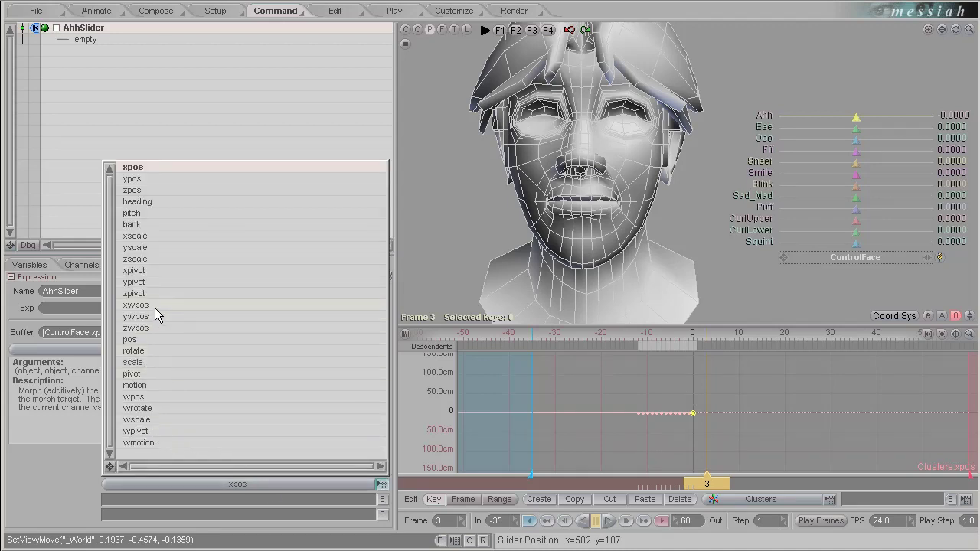
pyautogui.click(139, 386)
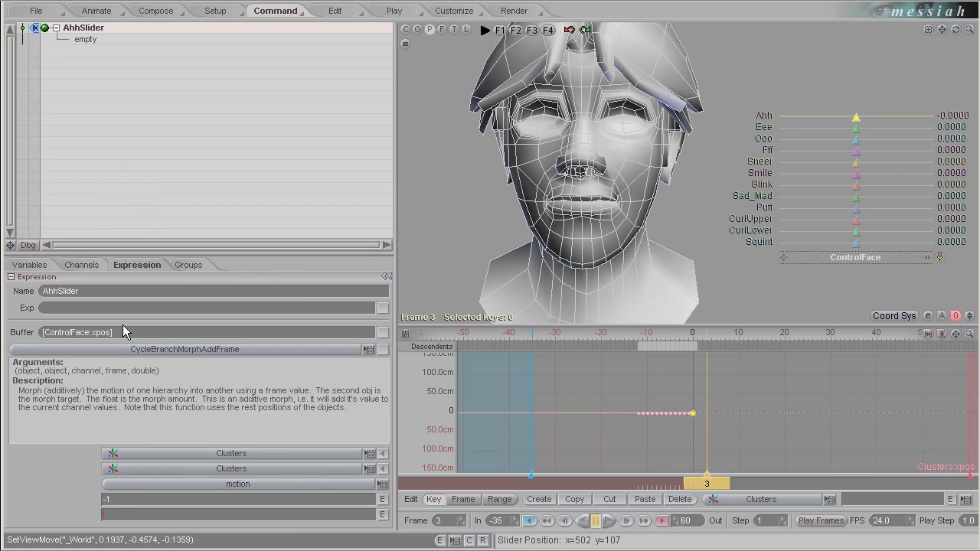
# Complete the AhhSlider expression with [ControlFace:xpos] as the morph amount and test it with the Ahh slider
pyautogui.moveTo(128, 332); pyautogui.dragTo(2, 328)
pyautogui.hotkey('ctrl', 'c')
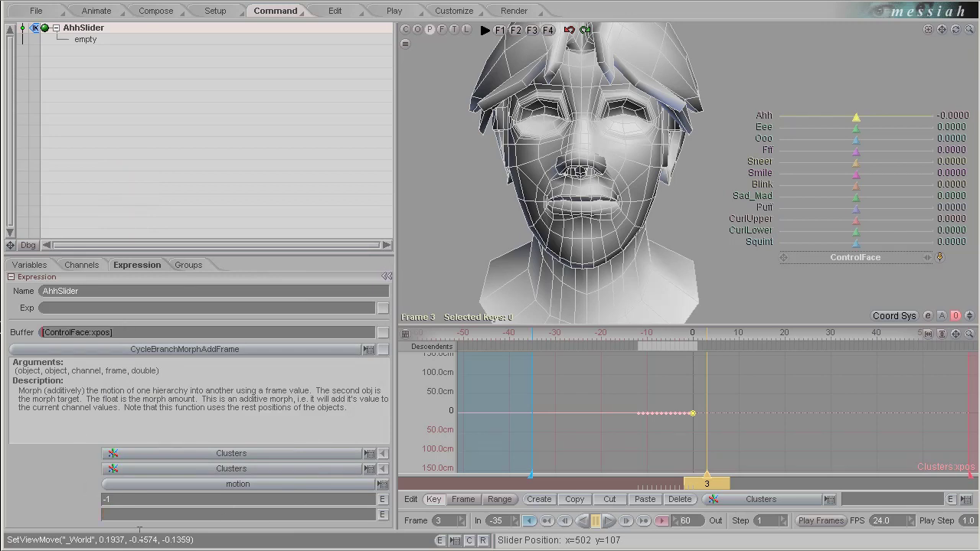
pyautogui.click(145, 519)
pyautogui.hotkey('ctrl', 'v')
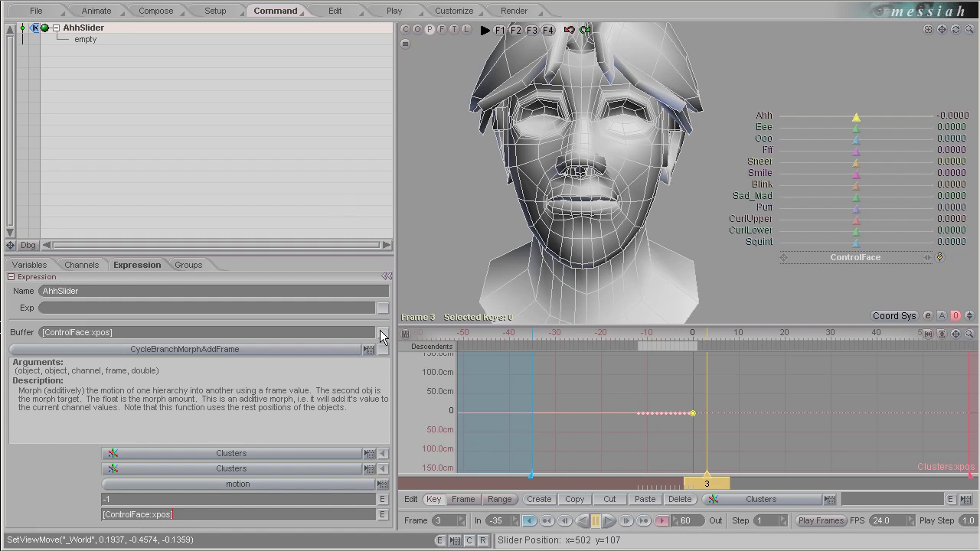
pyautogui.click(383, 350)
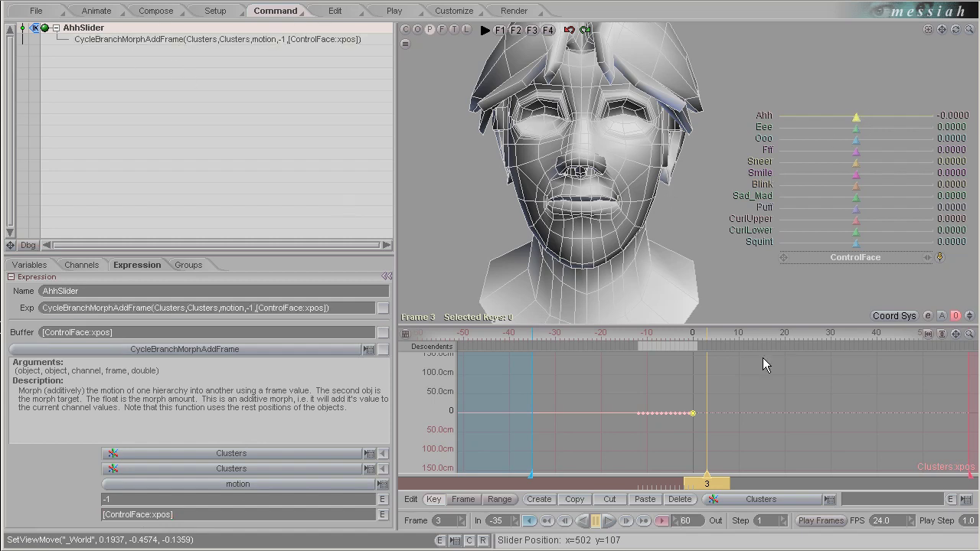
pyautogui.moveTo(856, 121)
pyautogui.mouseDown()
pyautogui.moveTo(479, 281)
pyautogui.moveTo(493, 284)
pyautogui.moveTo(860, 126)
pyautogui.moveTo(856, 137)
pyautogui.mouseUp()
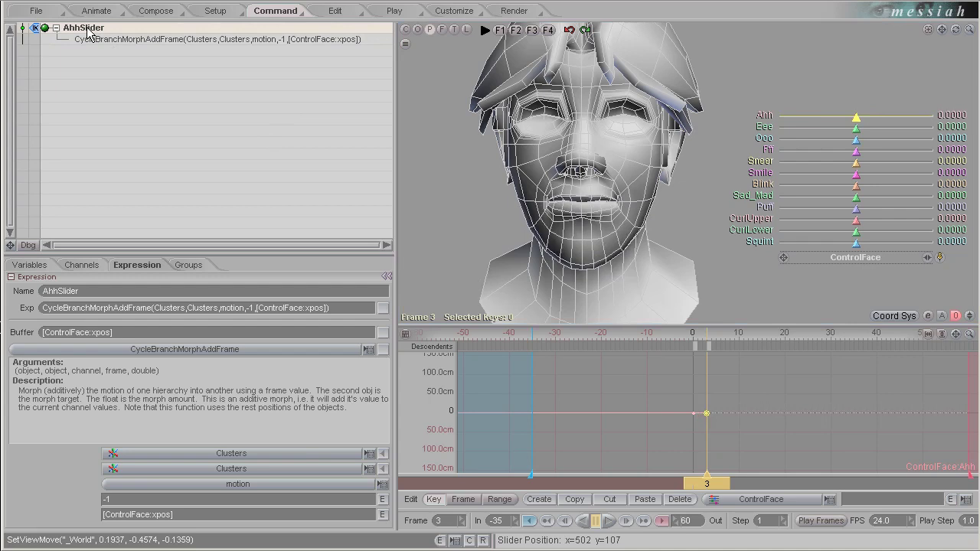
# Duplicate AhhSlider as EeeSlider, using frame -2 and [ControlFace:ypos] in the copy's expression
pyautogui.hotkey('ctrl', 'c')
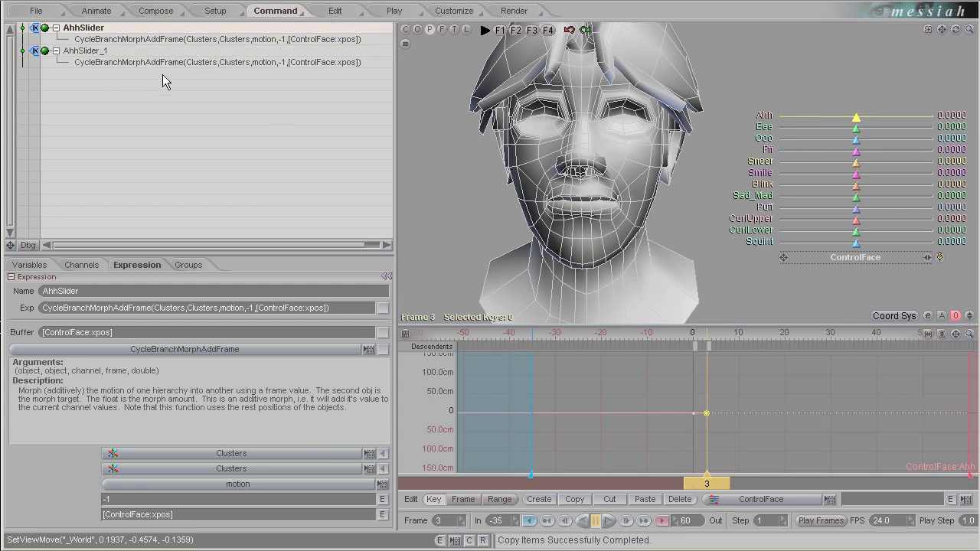
pyautogui.click(289, 64)
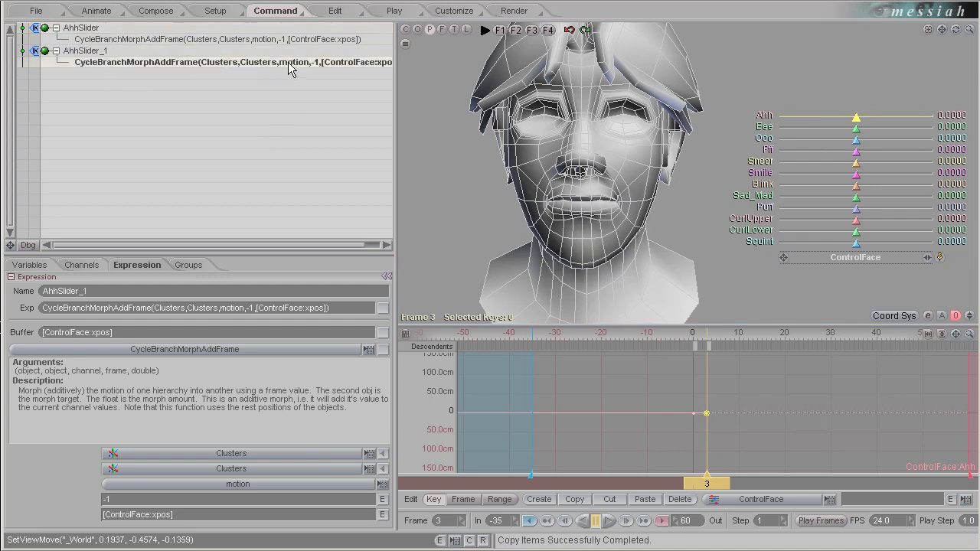
pyautogui.click(316, 61)
pyautogui.click(294, 62)
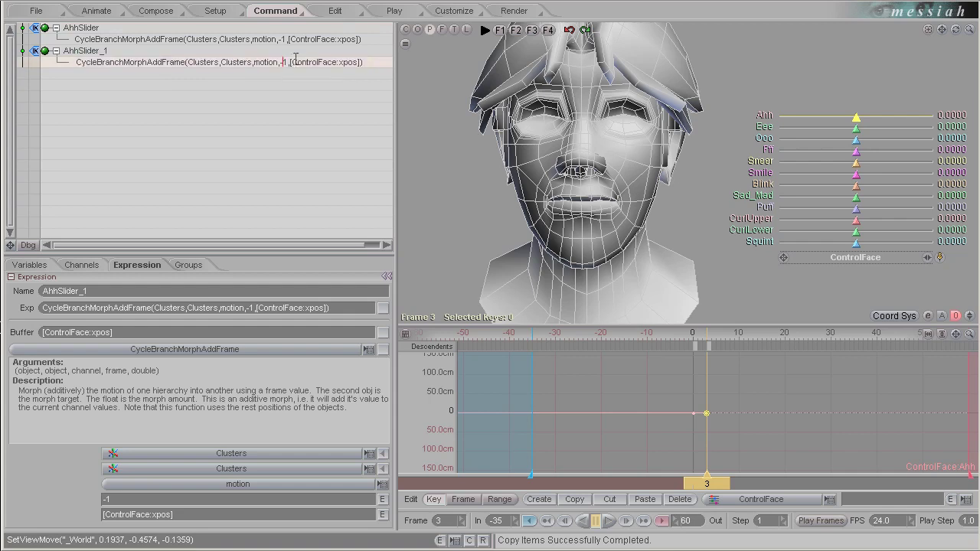
pyautogui.press('BackSpace')
pyautogui.write('2')
pyautogui.write('y')
pyautogui.press('Return')
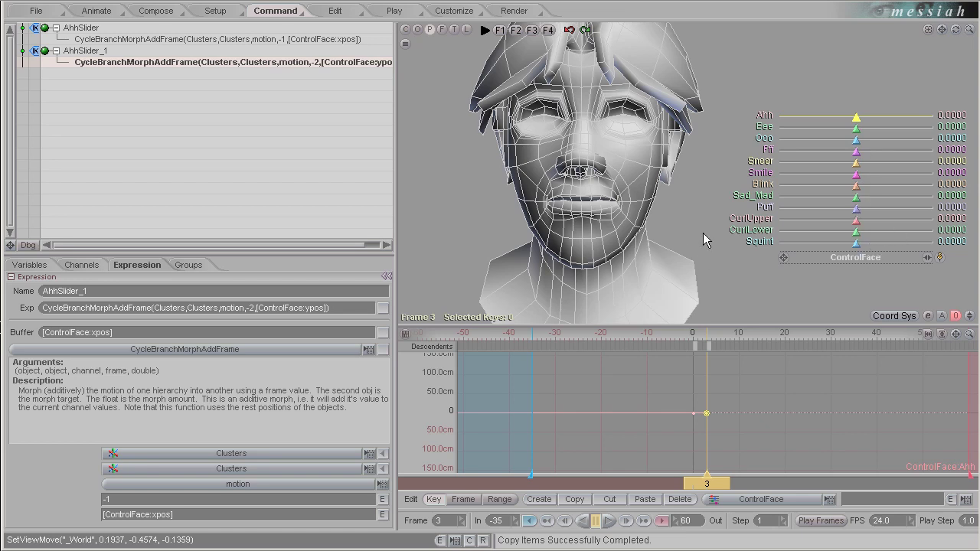
pyautogui.moveTo(392, 88); pyautogui.dragTo(441, 89)
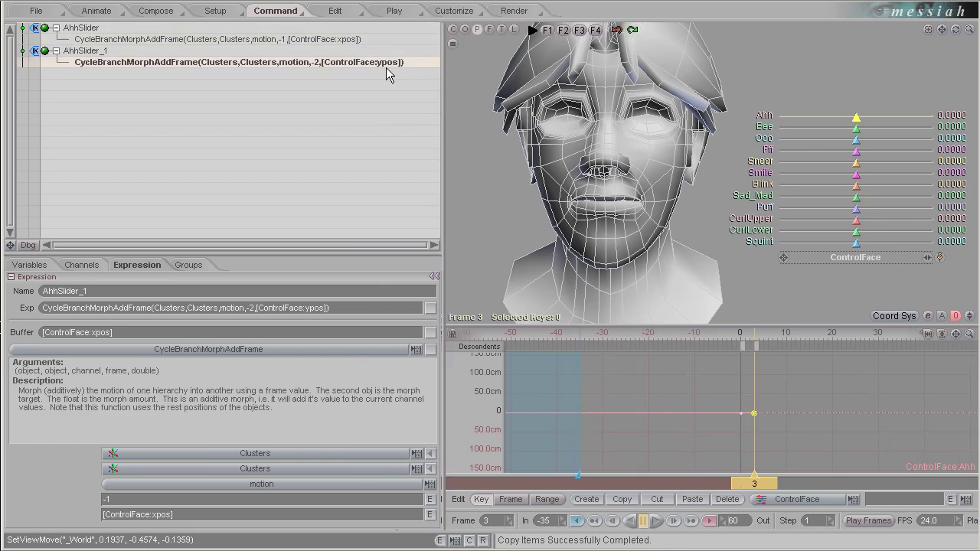
pyautogui.doubleClick(88, 50)
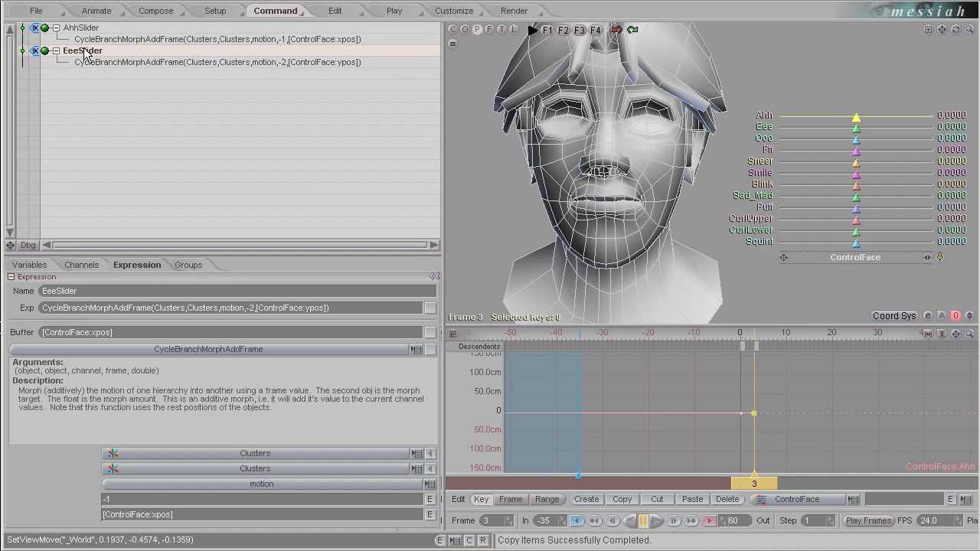
# Duplicate the EeeSlider expression and name the copy OooSlider
pyautogui.hotkey('ctrl', 'v')
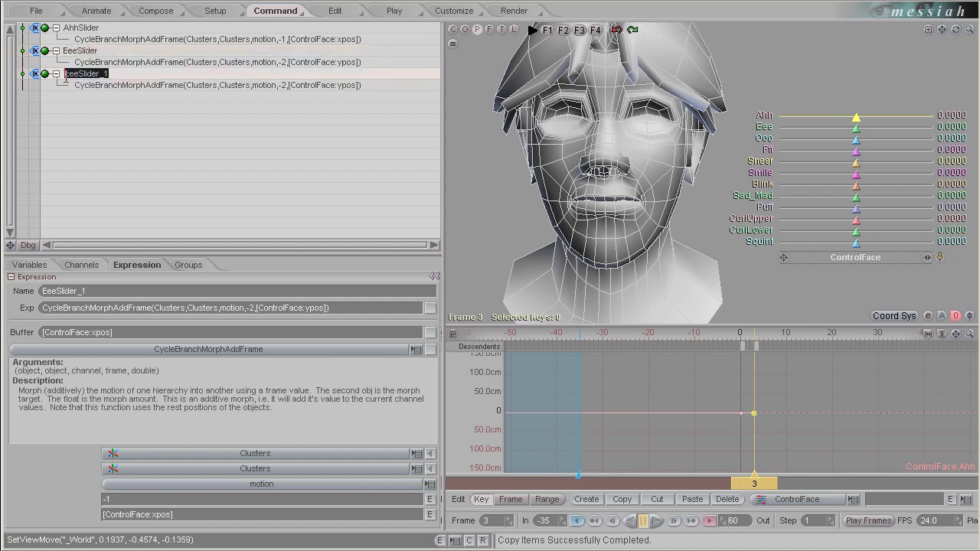
pyautogui.write('Ooo')
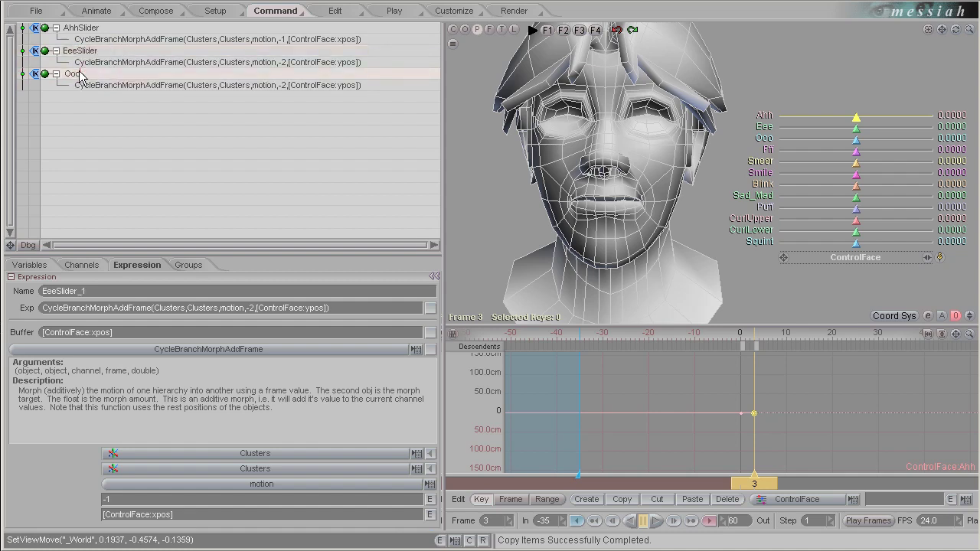
pyautogui.write('Slider')
# Change the OooSlider expression to use frame -3 and [ControlFace:zpos]
pyautogui.click(287, 83)
pyautogui.press('BackSpace')
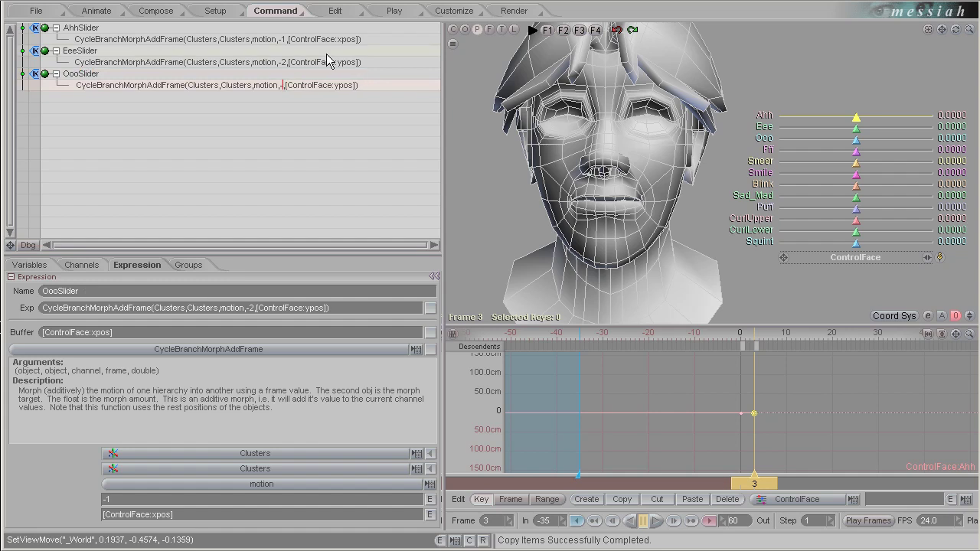
pyautogui.write('3')
pyautogui.click(341, 85)
pyautogui.press('BackSpace')
pyautogui.write('z')
pyautogui.press('Return')
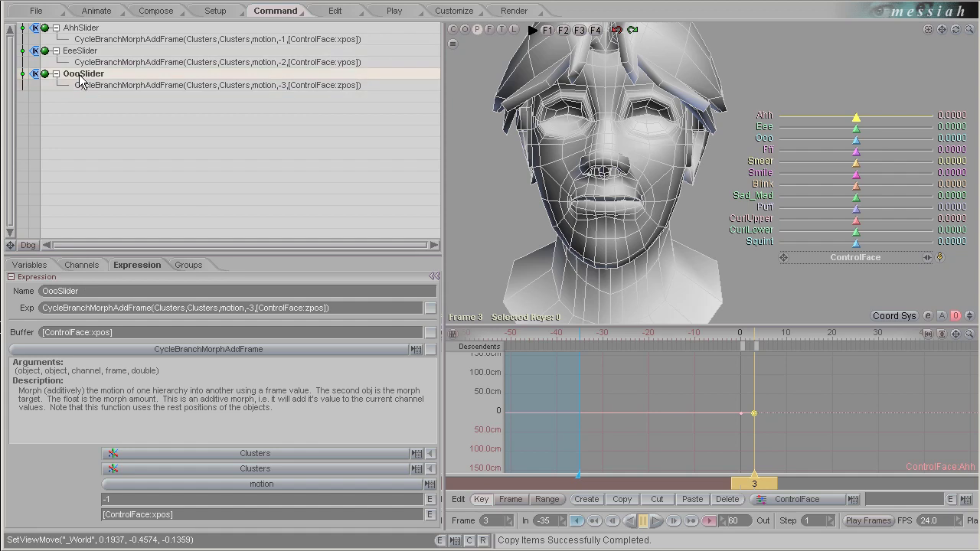
# Duplicate the OooSlider expression and name the copy FffSlider
pyautogui.hotkey('ctrl', 'v')
pyautogui.click(98, 101)
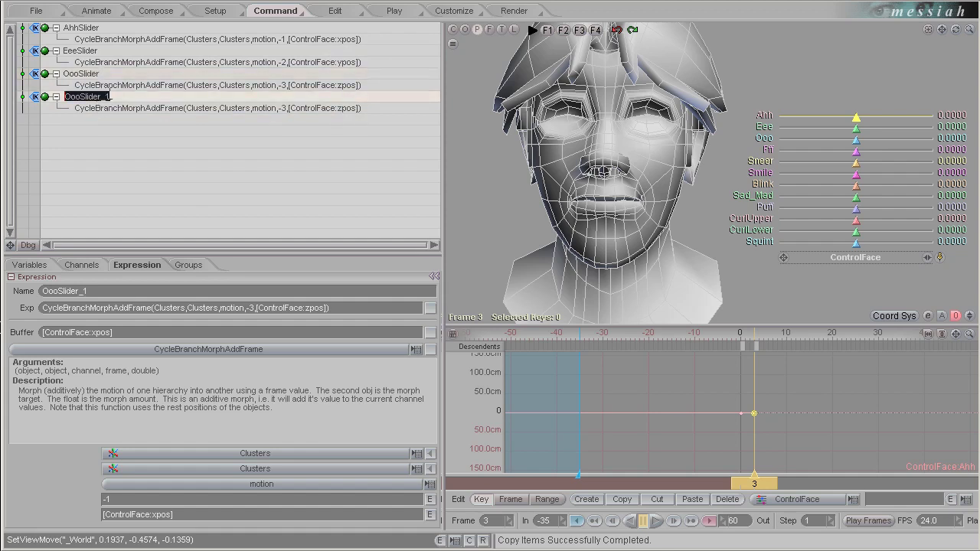
pyautogui.click(71, 98)
pyautogui.write('FffSlider')
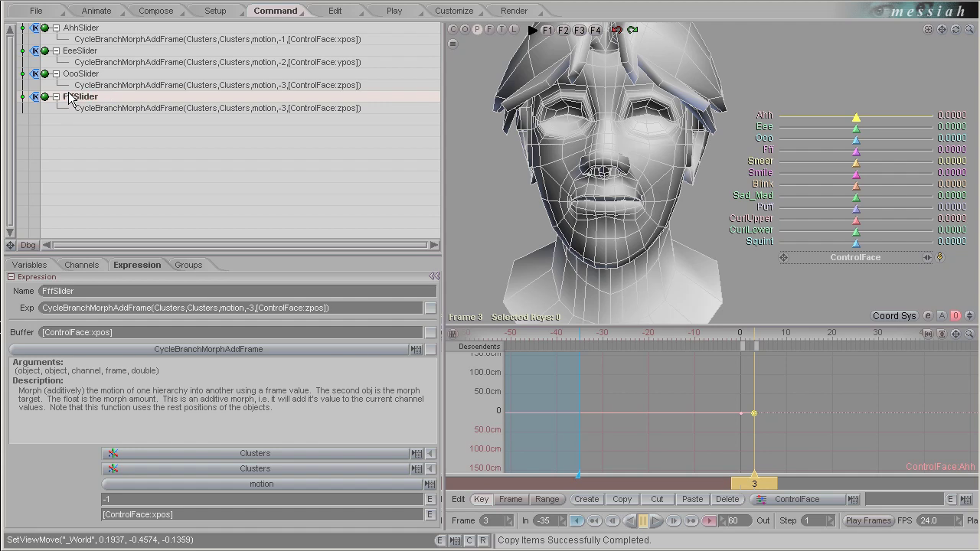
pyautogui.press('Return')
# Change the channel in the FffSlider expression to [ControlFace:heading]
pyautogui.click(350, 111)
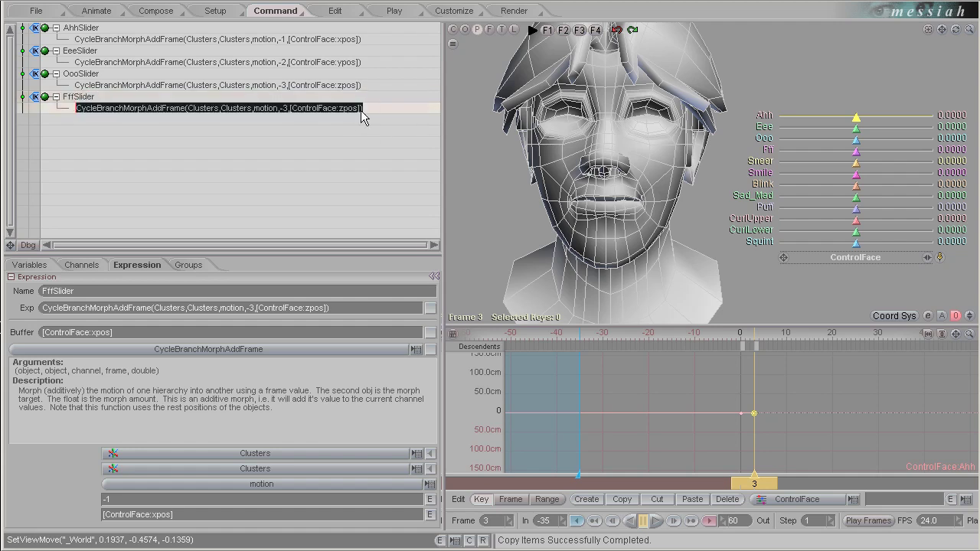
pyautogui.click(352, 111)
pyautogui.doubleClick(346, 110)
pyautogui.press('BackSpace')
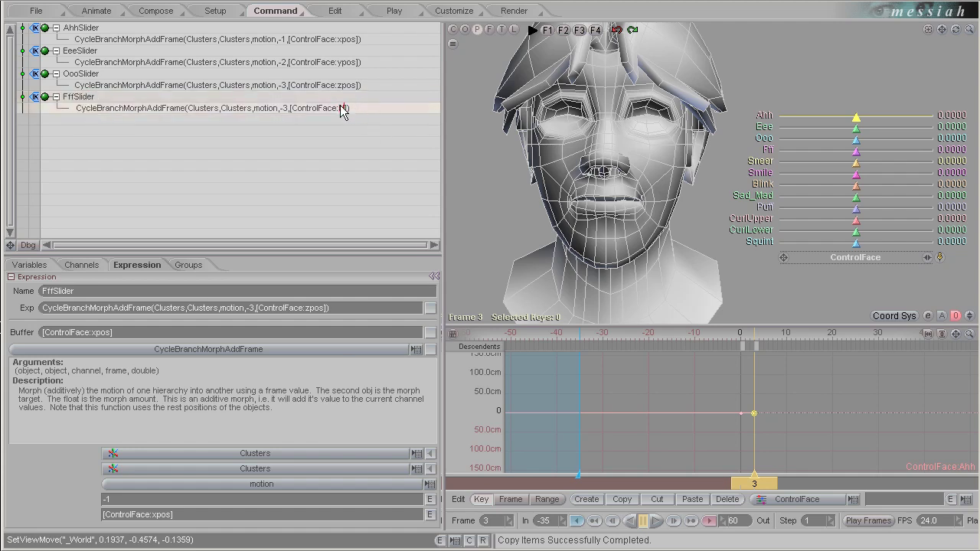
pyautogui.press('BackSpace')
pyautogui.press('BackSpace')
pyautogui.press('BackSpace')
pyautogui.press('BackSpace')
pyautogui.write('heading')
pyautogui.press('Return')
# Set the frame argument in the FffSlider expression to -4
pyautogui.click(310, 107)
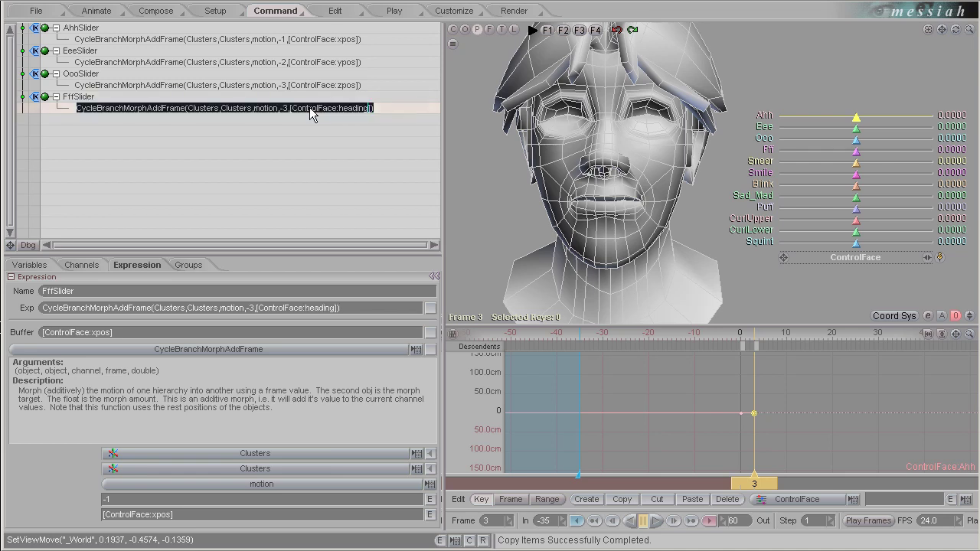
pyautogui.click(290, 109)
pyautogui.press('BackSpace')
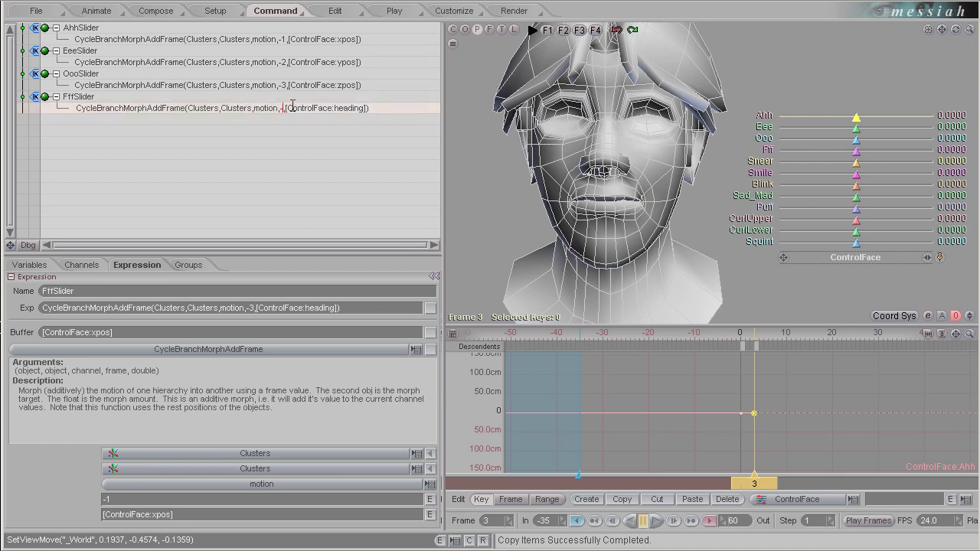
pyautogui.write('4')
pyautogui.click(84, 101)
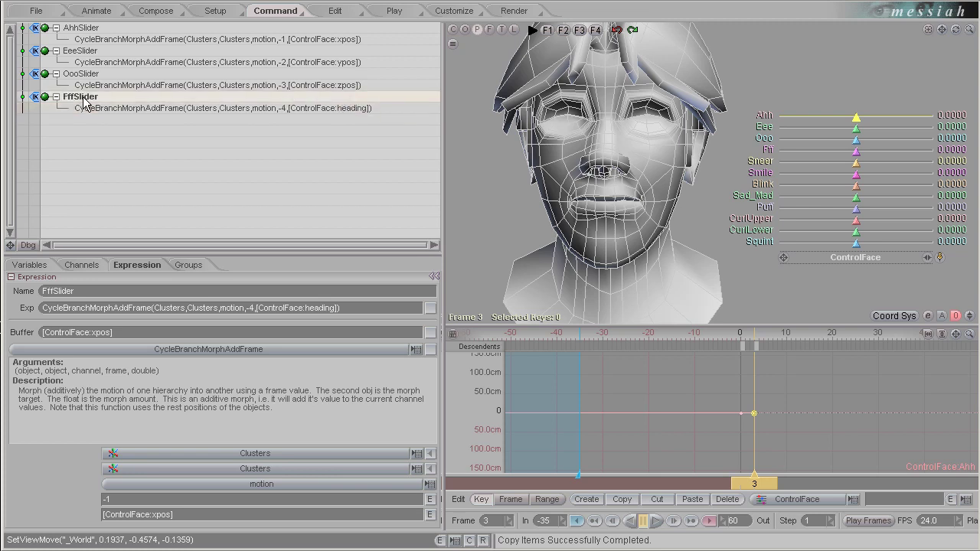
# Duplicate the FffSlider expression and name the copy SneerSlider
pyautogui.hotkey('ctrl', 'v')
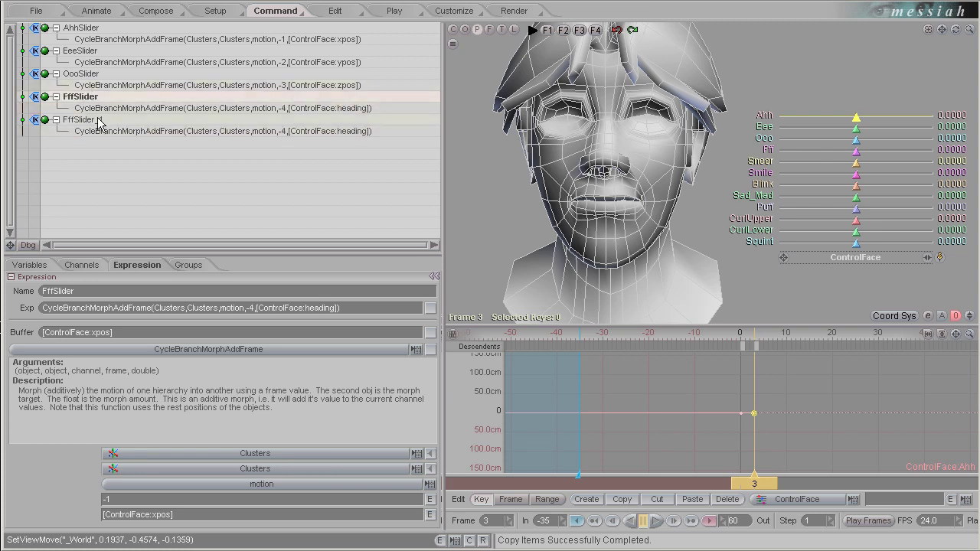
pyautogui.click(98, 121)
pyautogui.click(92, 121)
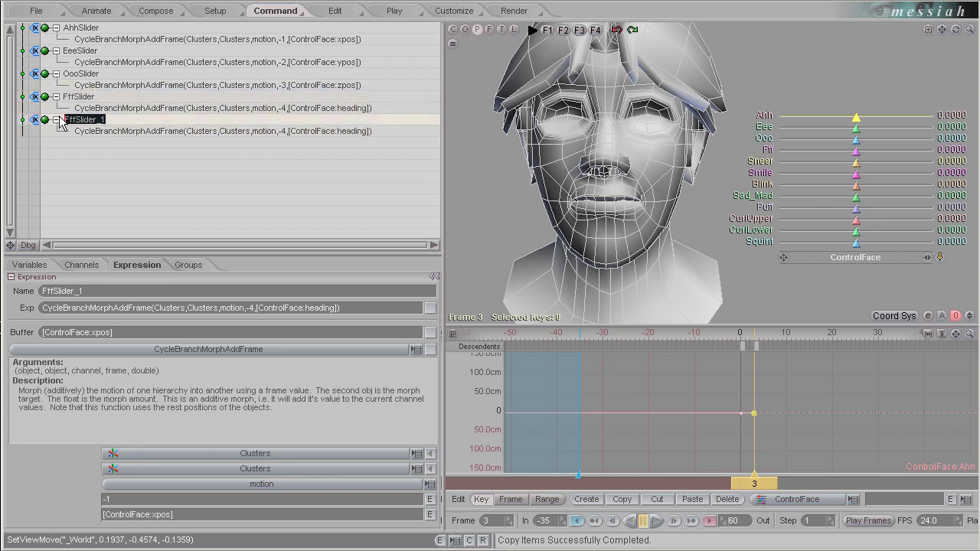
pyautogui.write('SneerSlider')
# Change the SneerSlider expression to use frame -5 and [ControlFace:pitch]
pyautogui.click(289, 133)
pyautogui.click(289, 132)
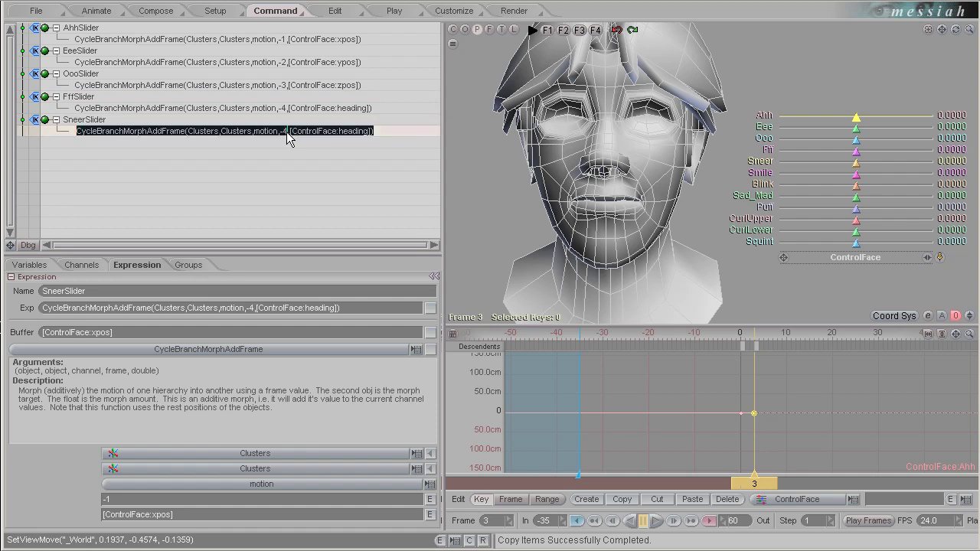
pyautogui.click(286, 132)
pyautogui.press('BackSpace')
pyautogui.write('5')
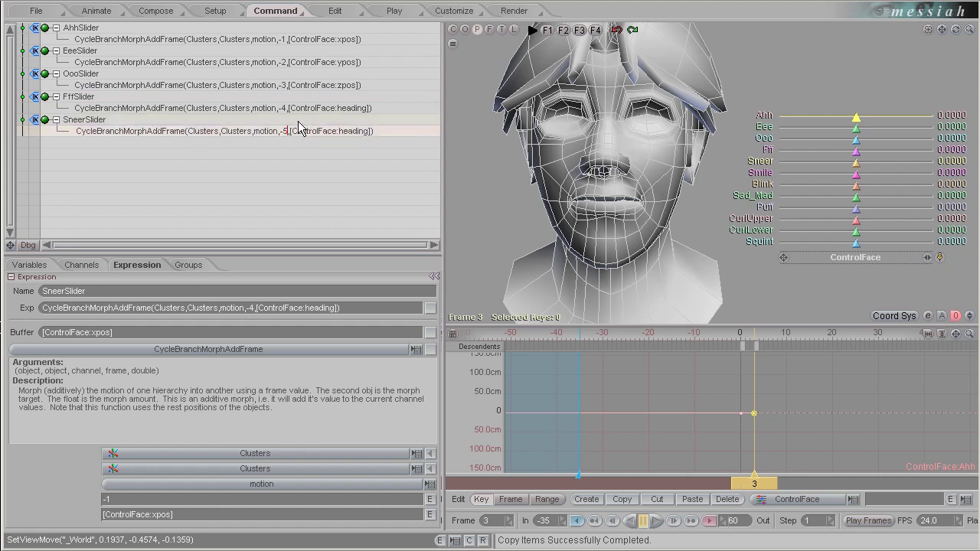
pyautogui.doubleClick(367, 131)
pyautogui.write('pitch')
pyautogui.press('Return')
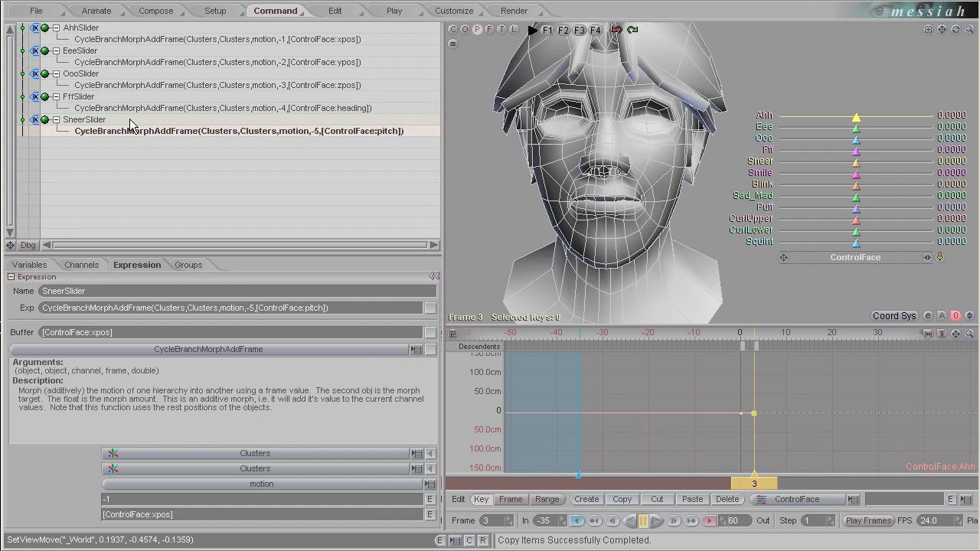
# Duplicate the SneerSlider expression and name the copy SmileSlider
pyautogui.click(96, 123)
pyautogui.hotkey('ctrl', 'c')
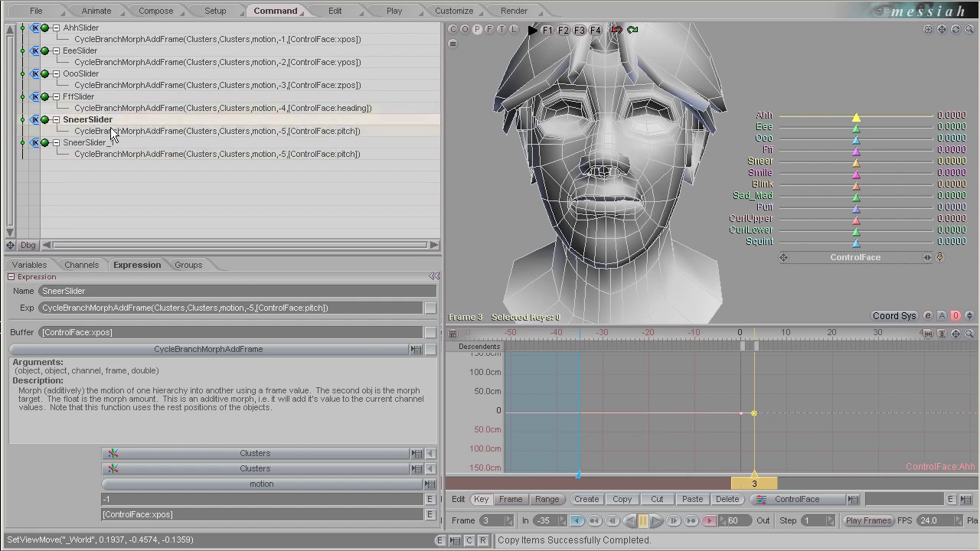
pyautogui.doubleClick(103, 144)
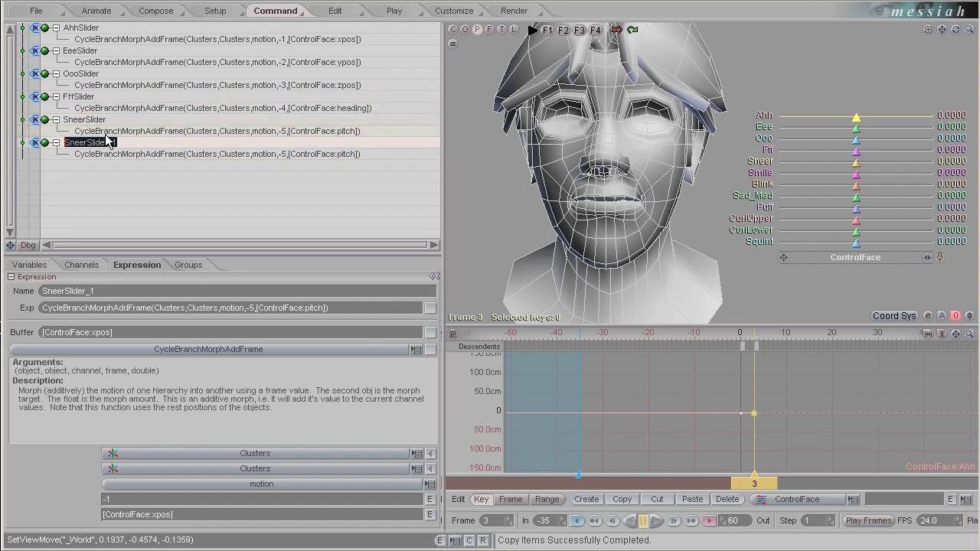
pyautogui.write('SmileSlider')
# Change the SmileSlider expression to use frame -6 and [ControlFace:bank]
pyautogui.doubleClick(289, 153)
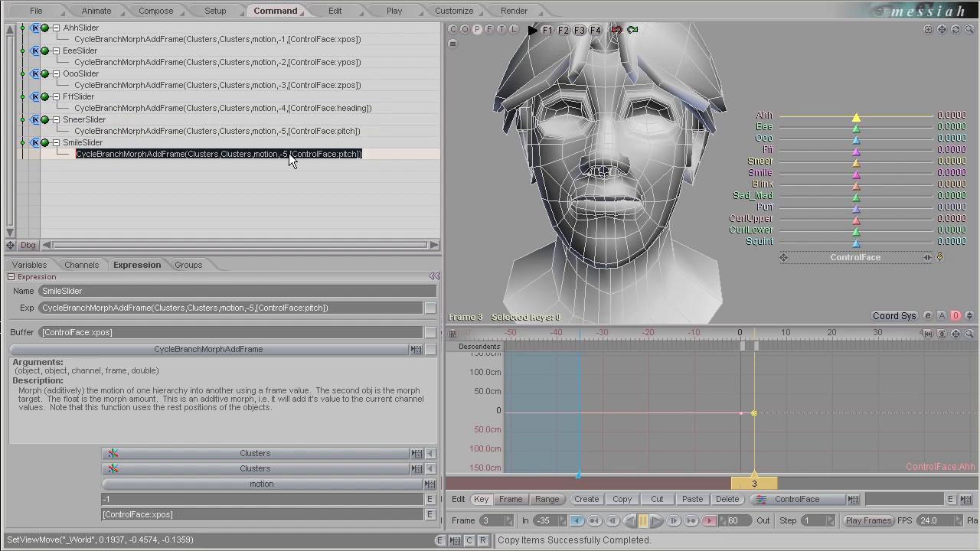
pyautogui.click(288, 153)
pyautogui.press('BackSpace')
pyautogui.write('6')
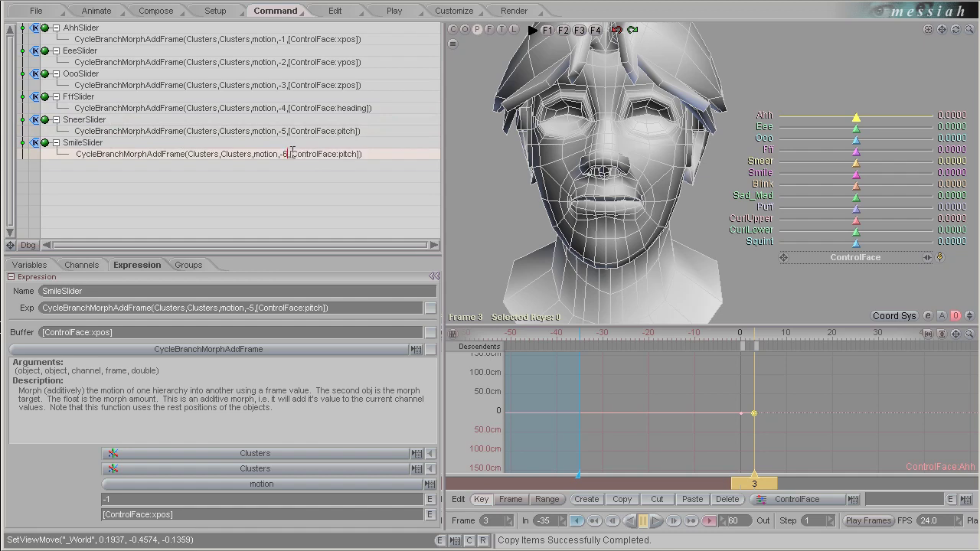
pyautogui.doubleClick(342, 160)
pyautogui.write('bank')
pyautogui.press('Return')
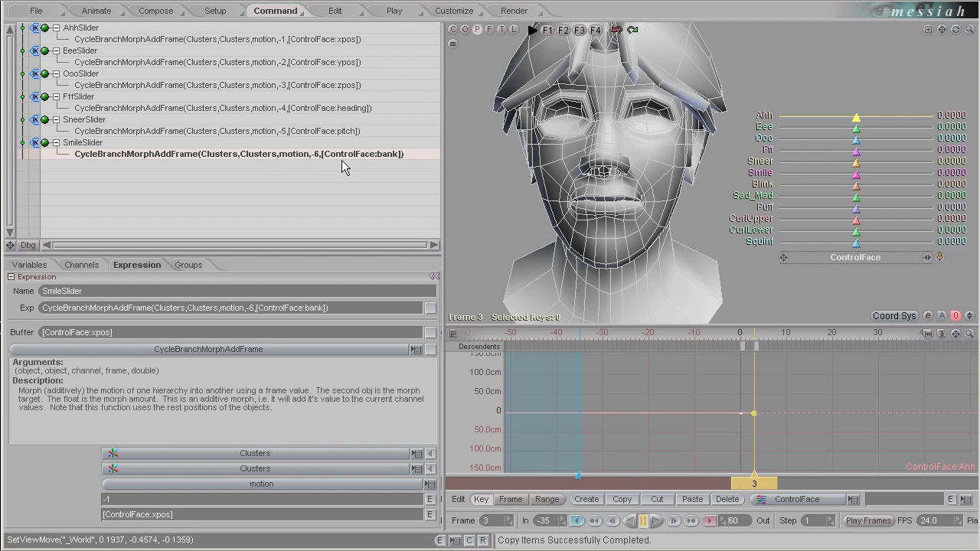
# Duplicate the SmileSlider expression and name the copy BlinkSlider
pyautogui.click(87, 145)
pyautogui.hotkey('ctrl', 'c')
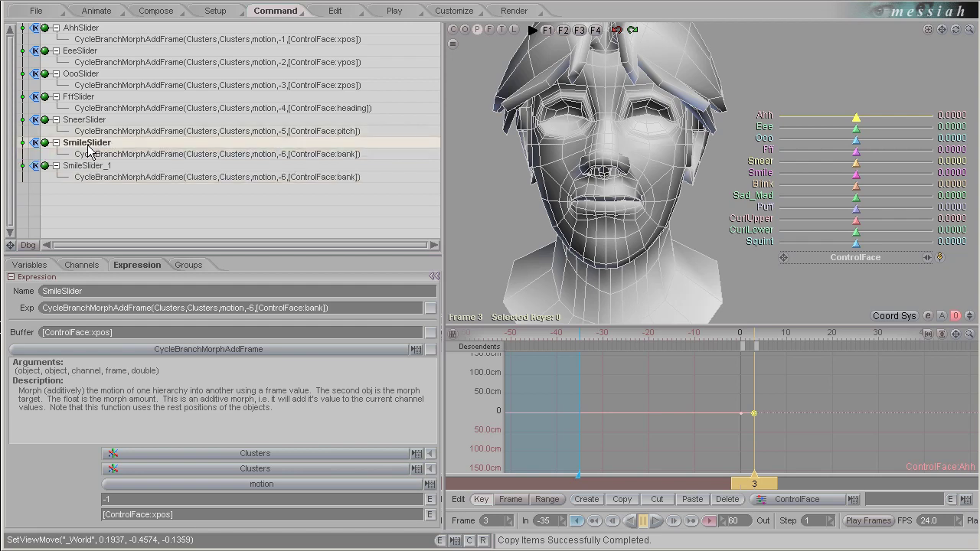
pyautogui.doubleClick(105, 167)
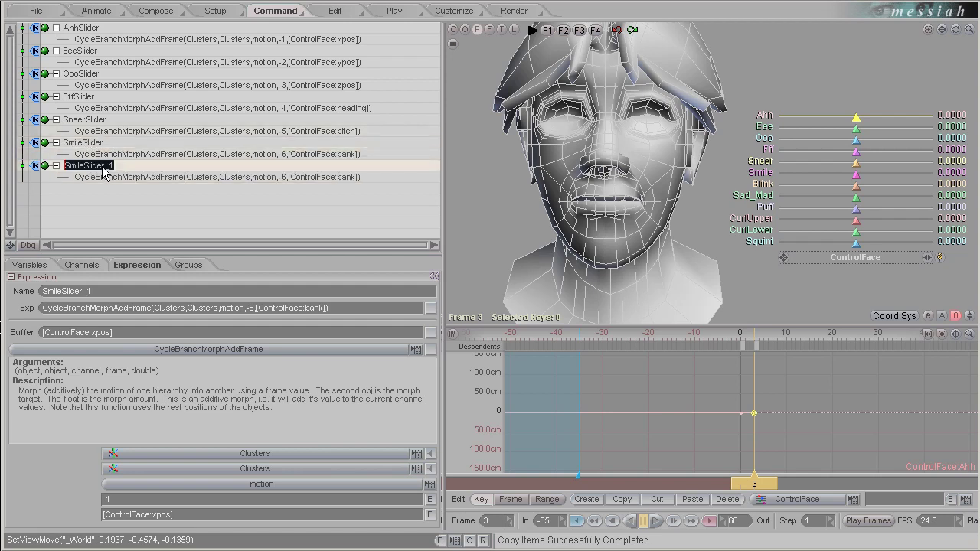
pyautogui.write('BlinkSlider')
# Change the BlinkSlider expression to use frame -7 and [ControlFace:xscale]
pyautogui.doubleClick(285, 176)
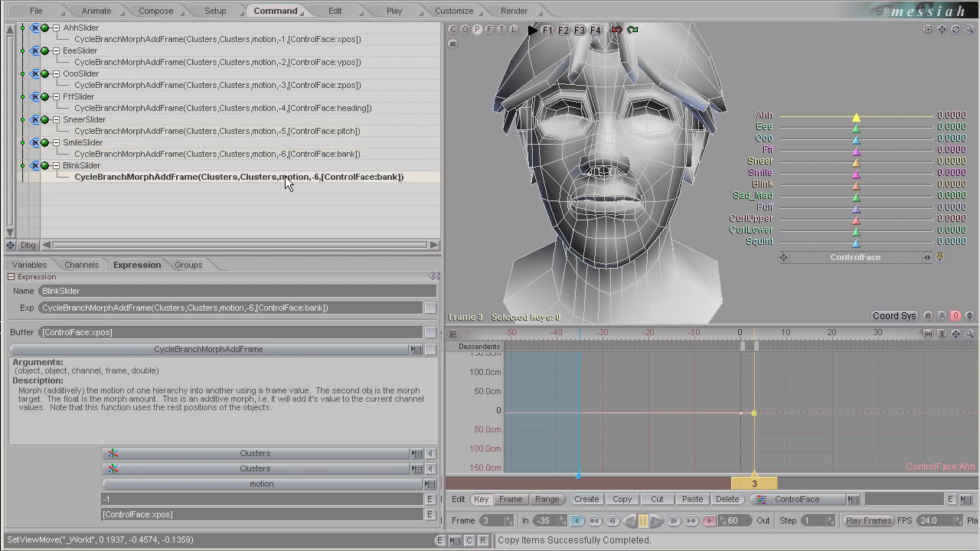
pyautogui.click(289, 177)
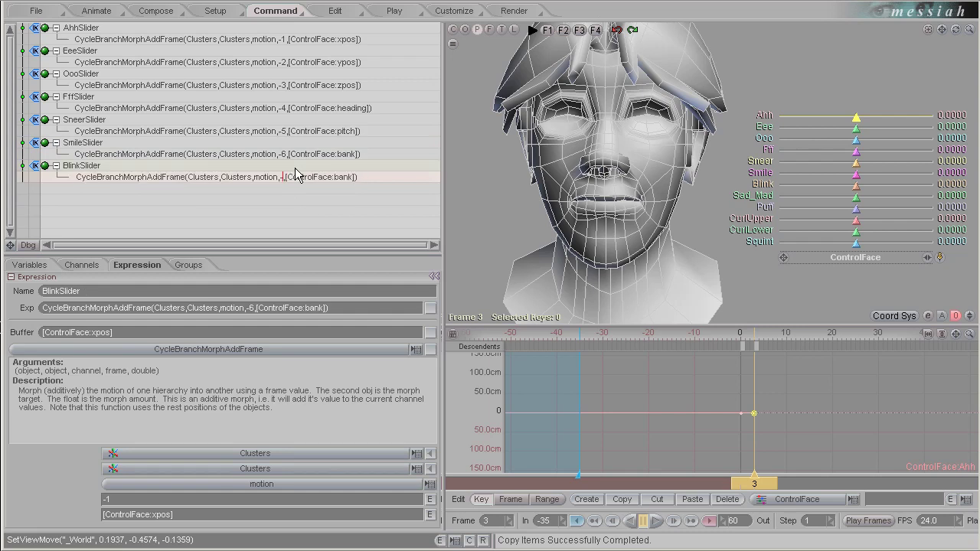
pyautogui.write('7')
pyautogui.press('BackSpace')
pyautogui.press('BackSpace')
pyautogui.press('BackSpace')
pyautogui.press('BackSpace')
pyautogui.write('xscale')
pyautogui.press('Return')
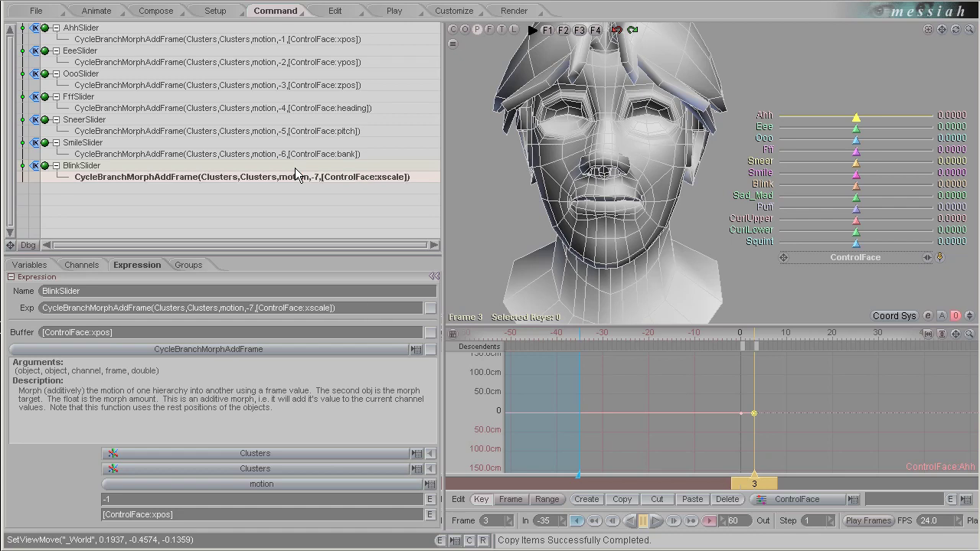
# Duplicate the BlinkSlider expression and name the copy SadMAdSlider
pyautogui.click(93, 166)
pyautogui.hotkey('ctrl', 'c')
pyautogui.doubleClick(111, 189)
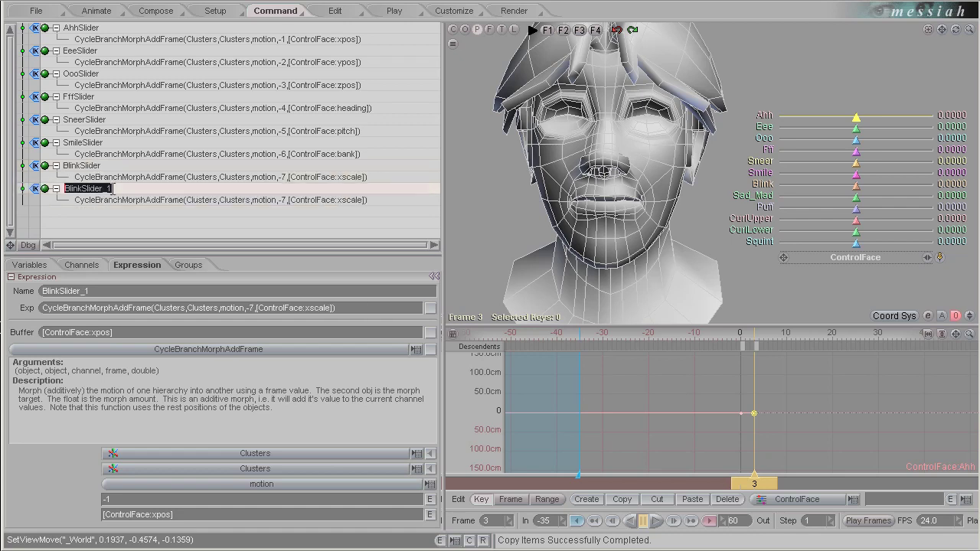
pyautogui.write('SadMAdSlider')
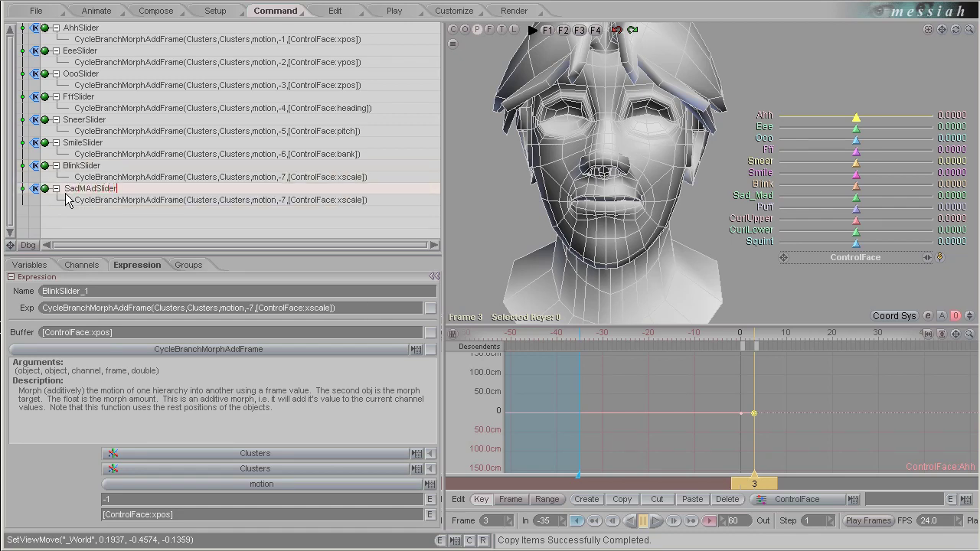
# Change the SadMAdSlider expression to use frame -8 and [ControlFace:yscale]
pyautogui.click(289, 200)
pyautogui.click(290, 199)
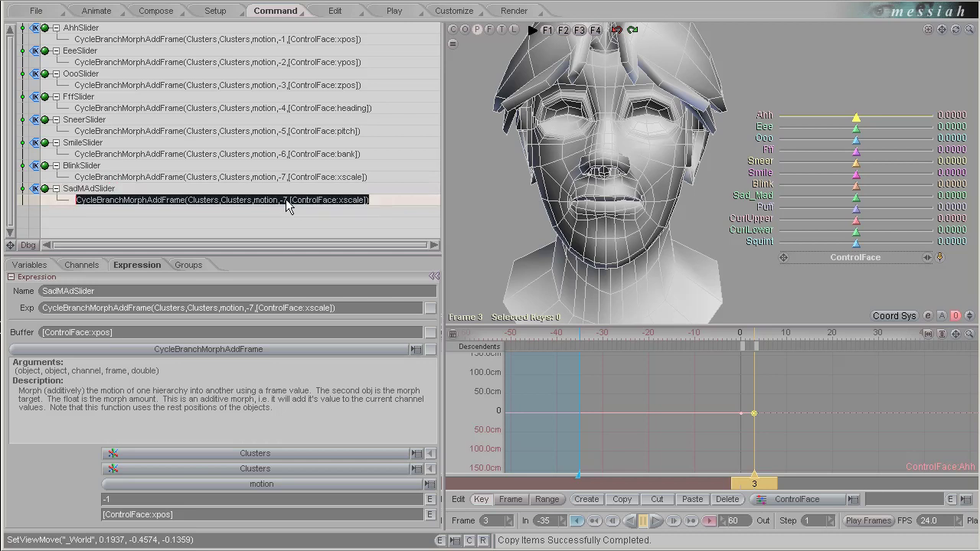
pyautogui.click(287, 200)
pyautogui.press('BackSpace')
pyautogui.write('8')
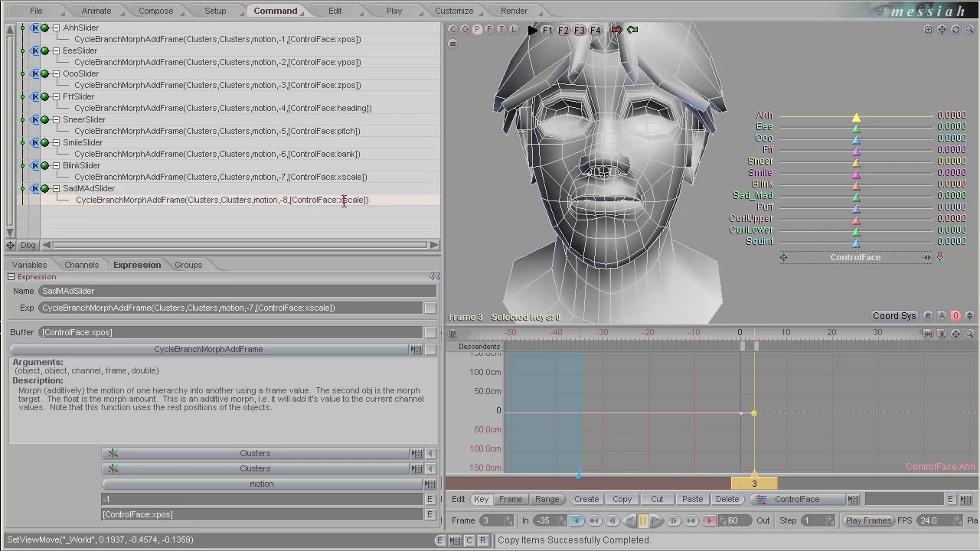
pyautogui.click(344, 200)
pyautogui.press('BackSpace')
pyautogui.write('y')
pyautogui.press('Return')
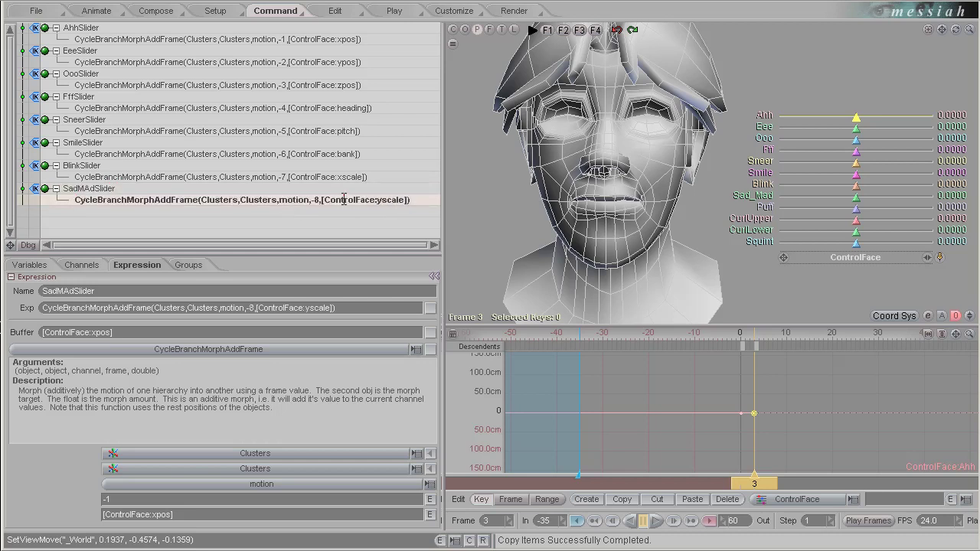
# Duplicate the SadMAdSlider expression and name the copy PuffSlider
pyautogui.click(301, 187)
pyautogui.hotkey('ctrl', 'c')
pyautogui.doubleClick(114, 214)
pyautogui.write('P')
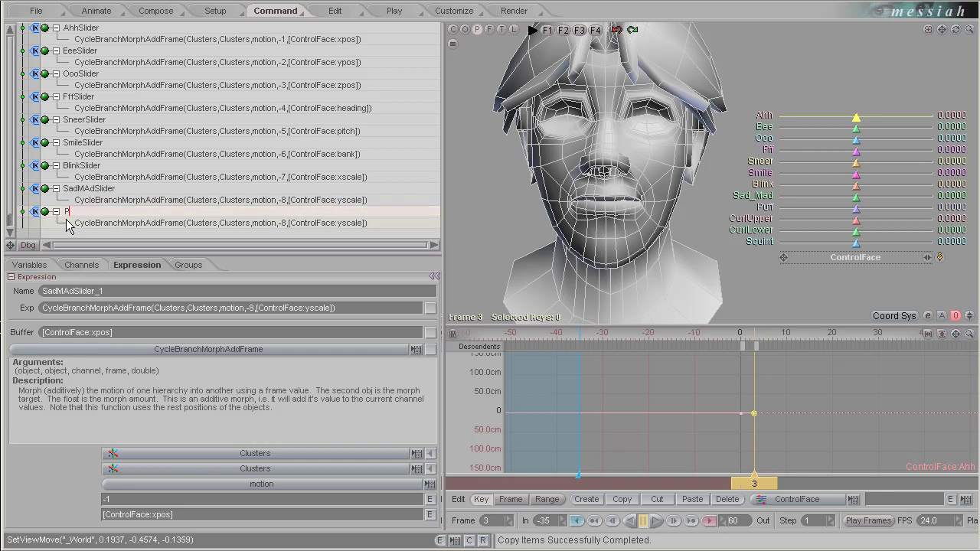
pyautogui.write('uffSlider')
# Change the PuffSlider expression to use frame -9 and [ControlFace:zscale]
pyautogui.click(282, 223)
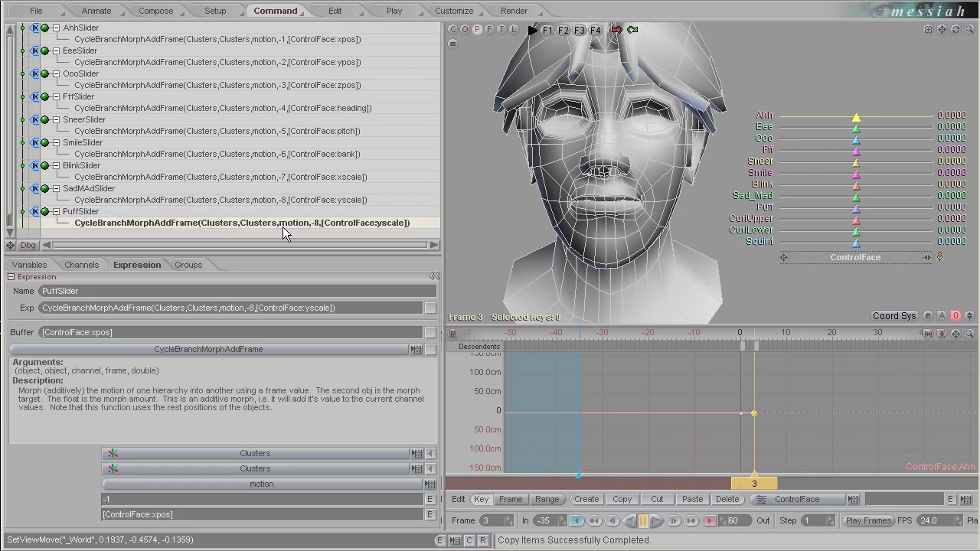
pyautogui.click(287, 222)
pyautogui.press('BackSpace')
pyautogui.write('9')
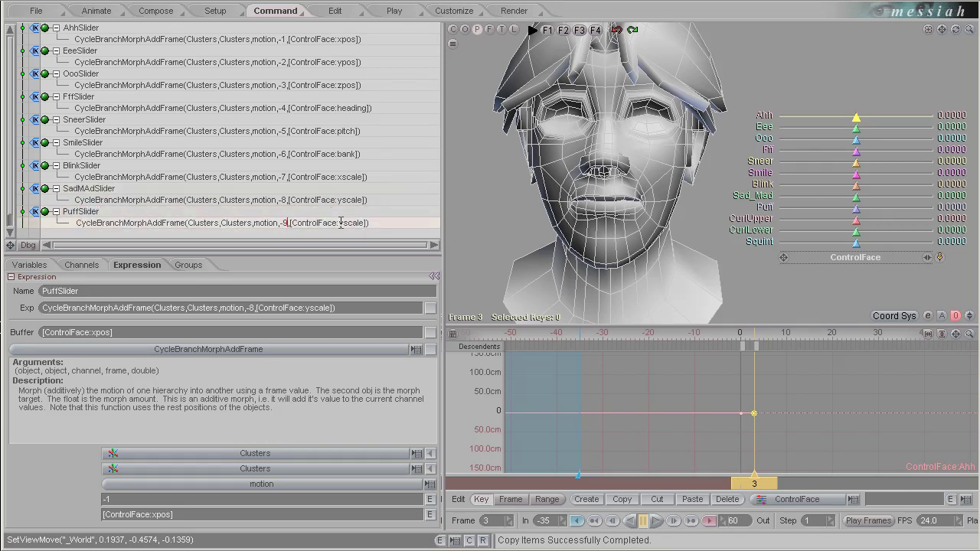
pyautogui.click(340, 223)
pyautogui.press('BackSpace')
pyautogui.write('z')
pyautogui.press('Return')
# Duplicate the PuffSlider expression and name the copy CurlUpperSlider
pyautogui.click(86, 213)
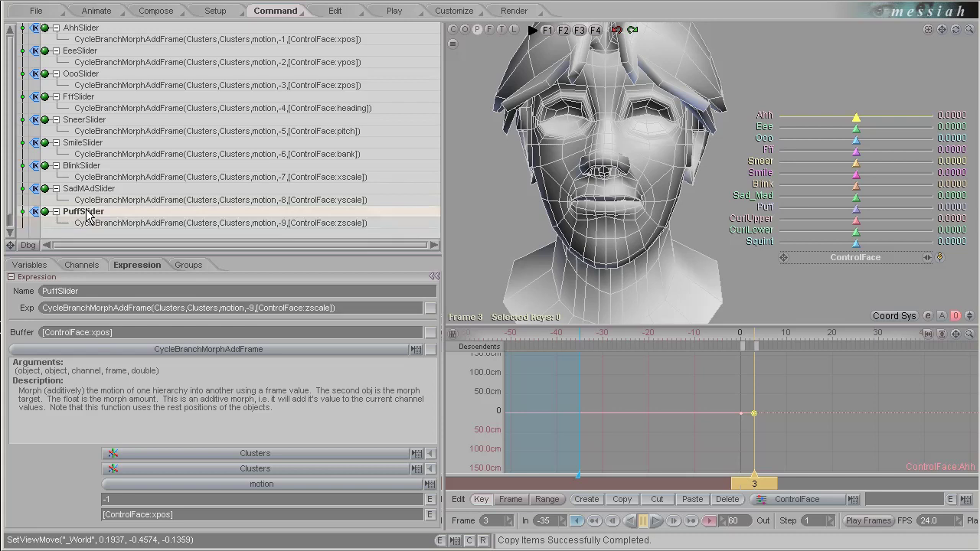
pyautogui.hotkey('ctrl', 'v')
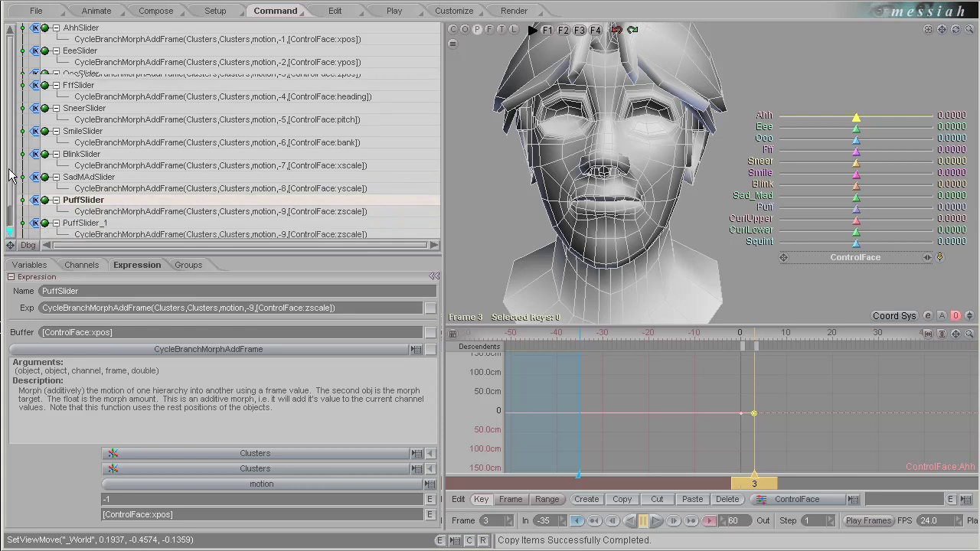
pyautogui.doubleClick(66, 200)
pyautogui.write('Cu')
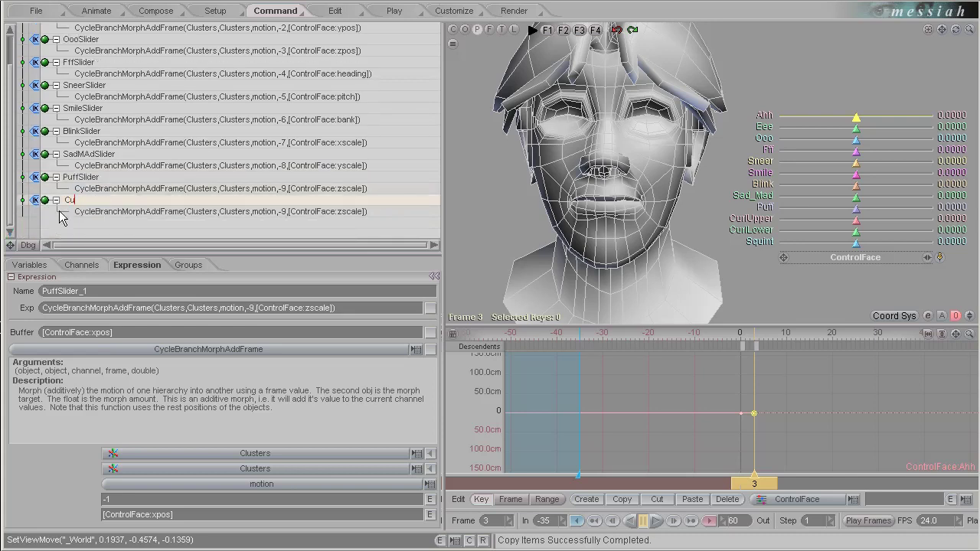
pyautogui.write('rlUpperSlider')
pyautogui.press('Return')
# Set the frame argument in the CurlUpperSlider expression to -10
pyautogui.doubleClick(284, 211)
pyautogui.click(290, 212)
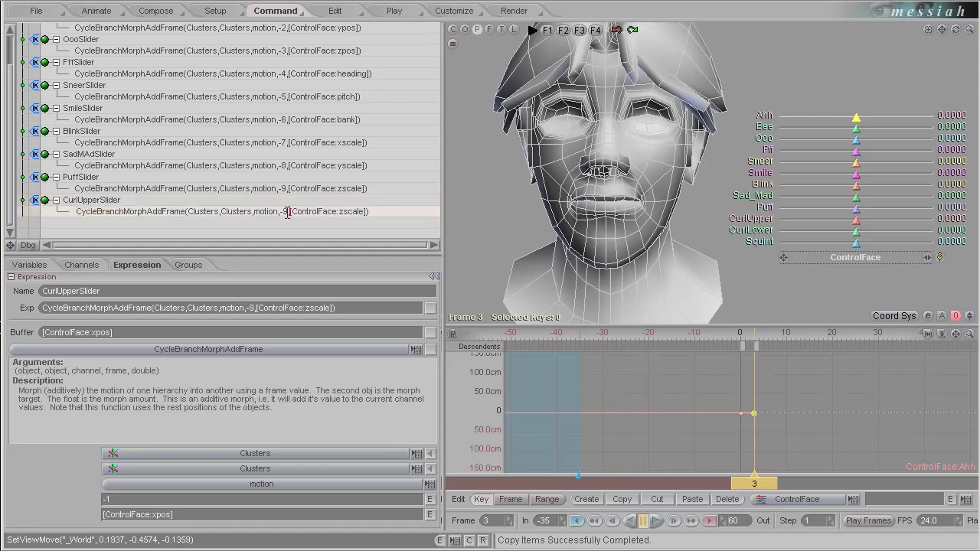
pyautogui.press('BackSpace')
pyautogui.write('10')
# Make CurlUpper the active ControlFace slider and fetch its channel reference, [ControlFace:xpivot], into the expression buffer
pyautogui.click(857, 221)
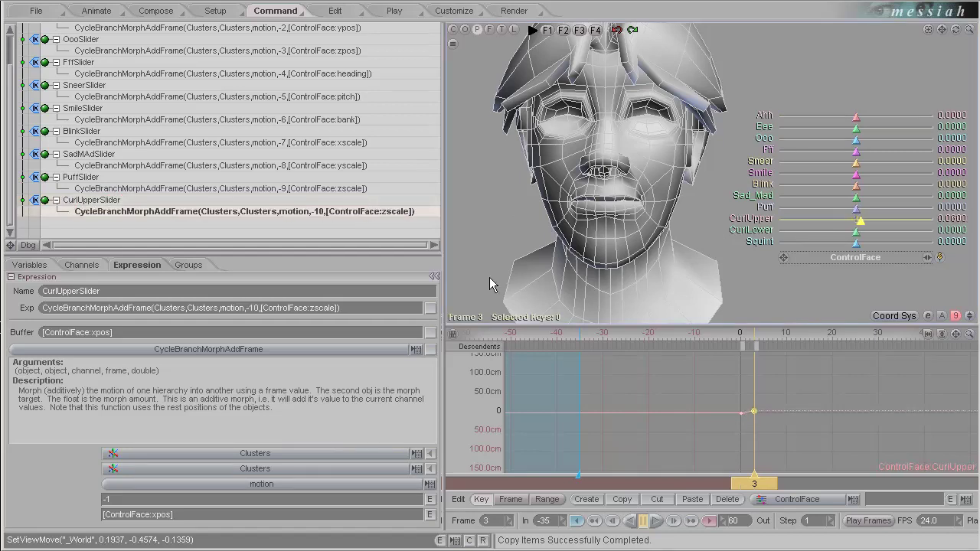
pyautogui.click(430, 333)
pyautogui.click(44, 332)
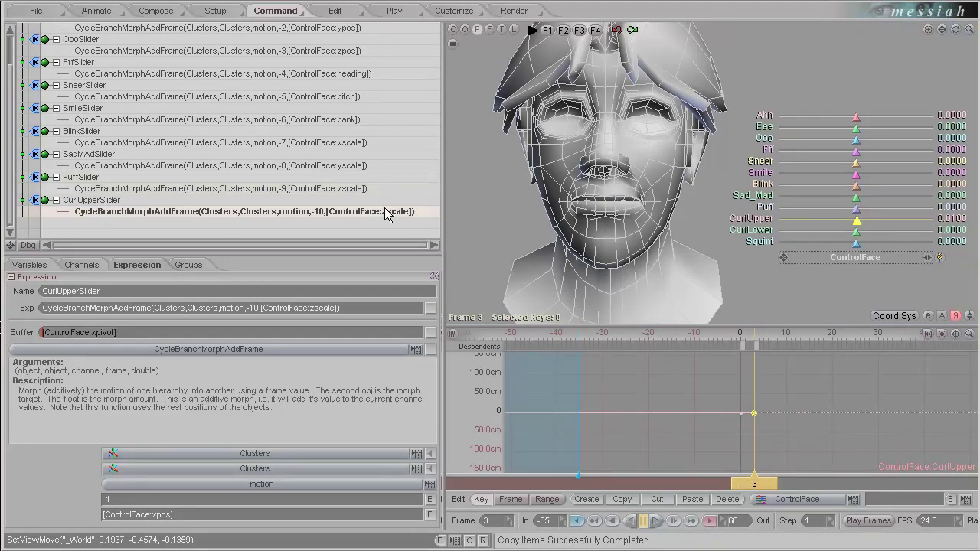
# Replace the channel in the CurlUpperSlider expression with the buffered reference [ControlFace:xpivot]
pyautogui.click(411, 212)
pyautogui.click(413, 214)
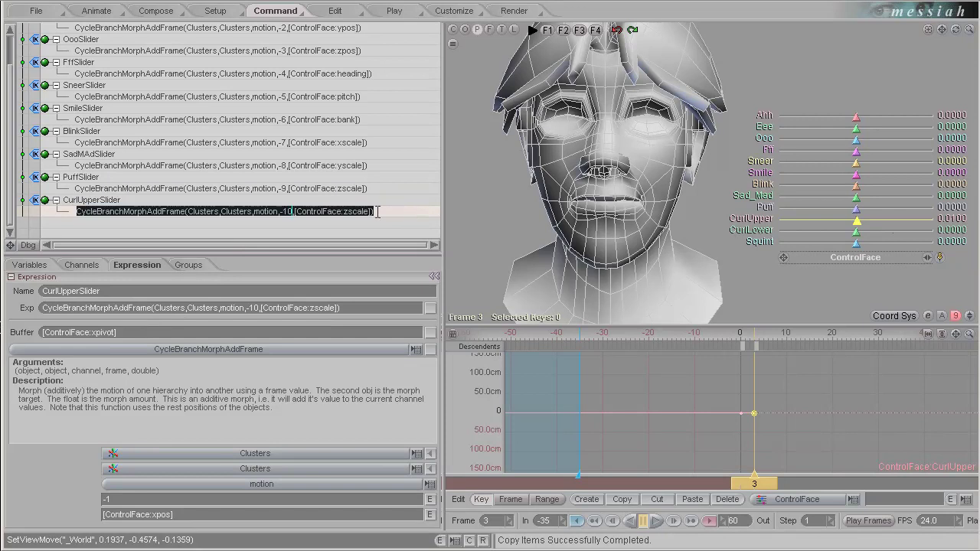
pyautogui.click(370, 210)
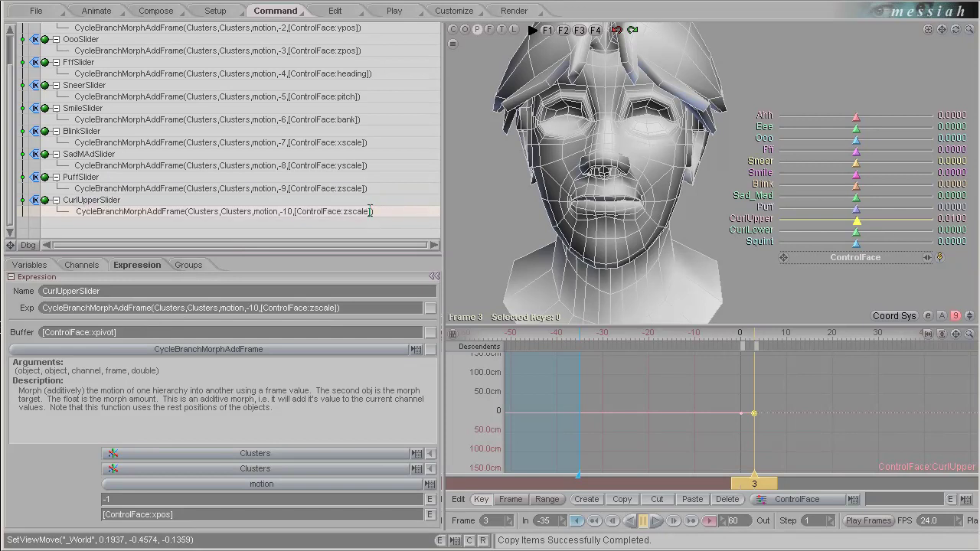
pyautogui.moveTo(370, 211); pyautogui.dragTo(295, 213)
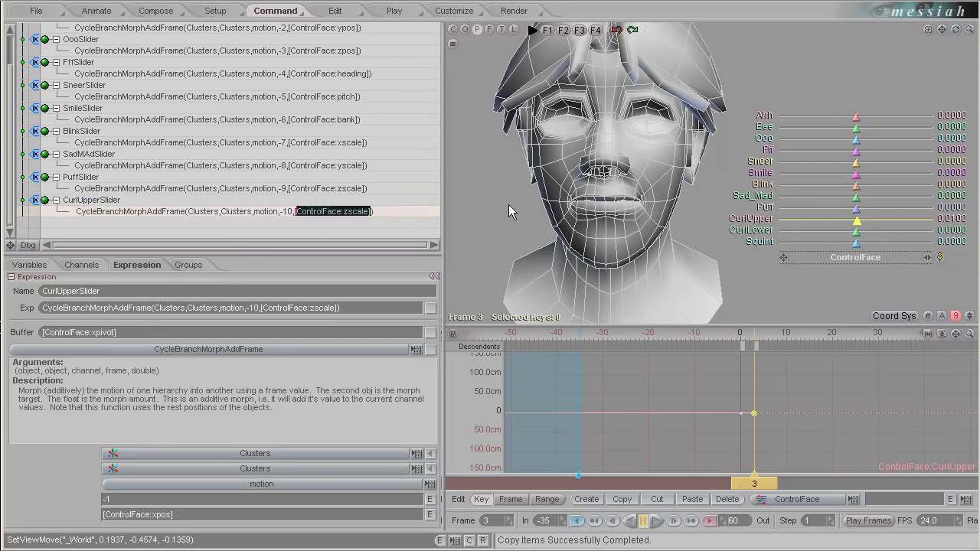
pyautogui.hotkey('ctrl', 'v')
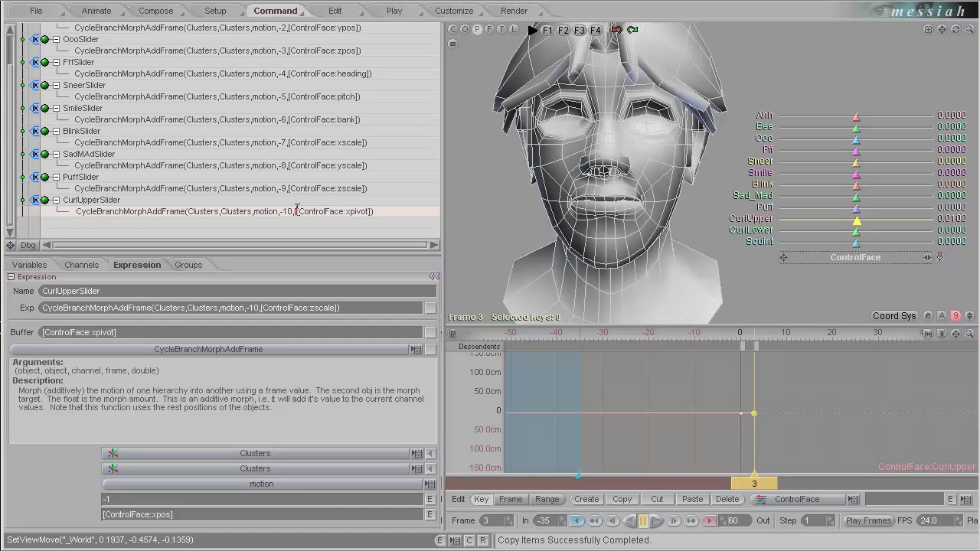
pyautogui.press('Return')
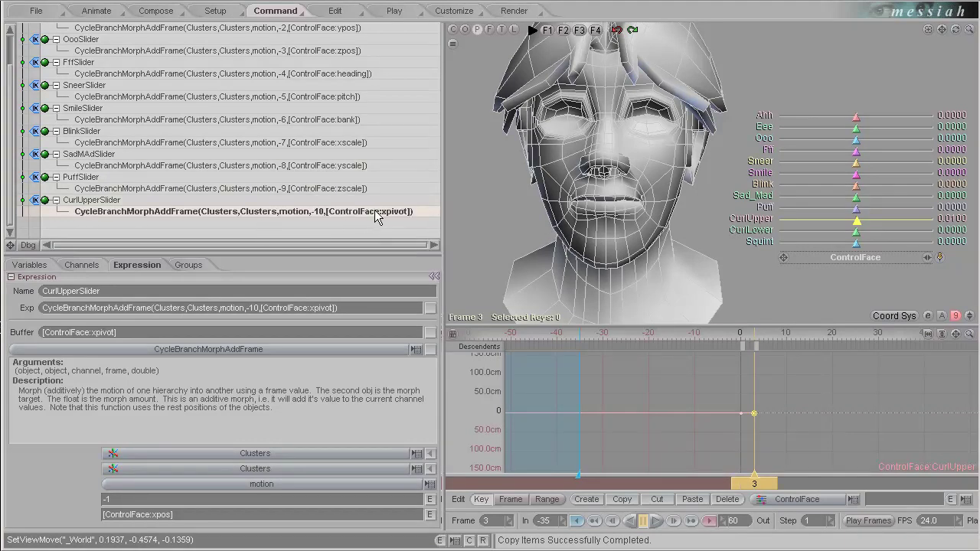
# Duplicate the CurlUpperSlider expression and name the copy CurlLowerSlider
pyautogui.click(86, 200)
pyautogui.hotkey('ctrl', 'c')
pyautogui.doubleClick(100, 222)
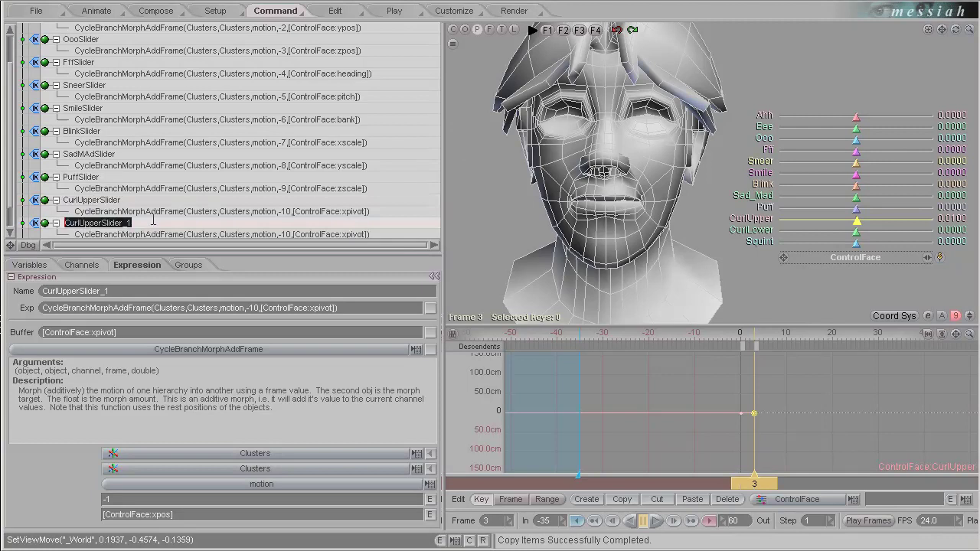
pyautogui.write('CurlLowerSlider')
pyautogui.press('Return')
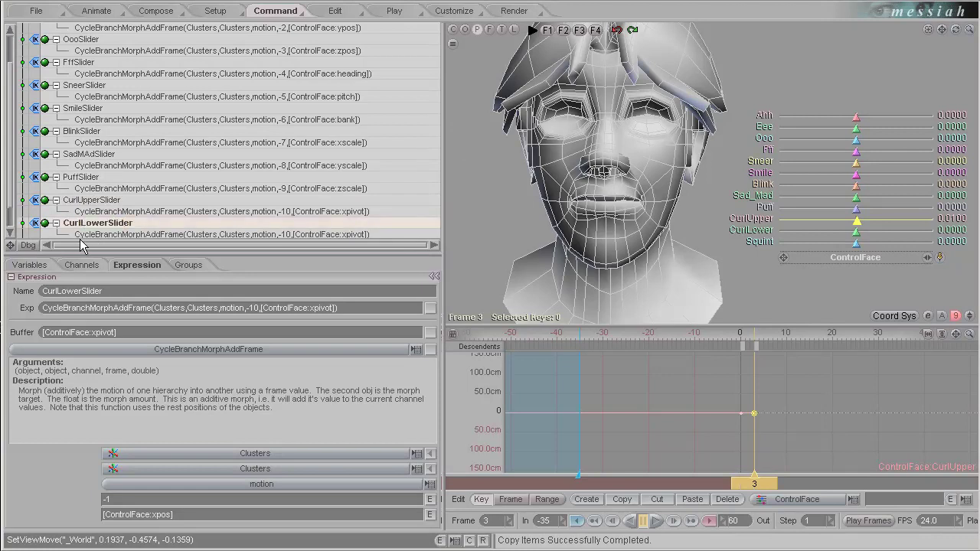
# In the CurlLowerSlider expression, set the frame argument to -11 and the channel to [ControlFace:ypivot]
pyautogui.click(289, 233)
pyautogui.click(293, 235)
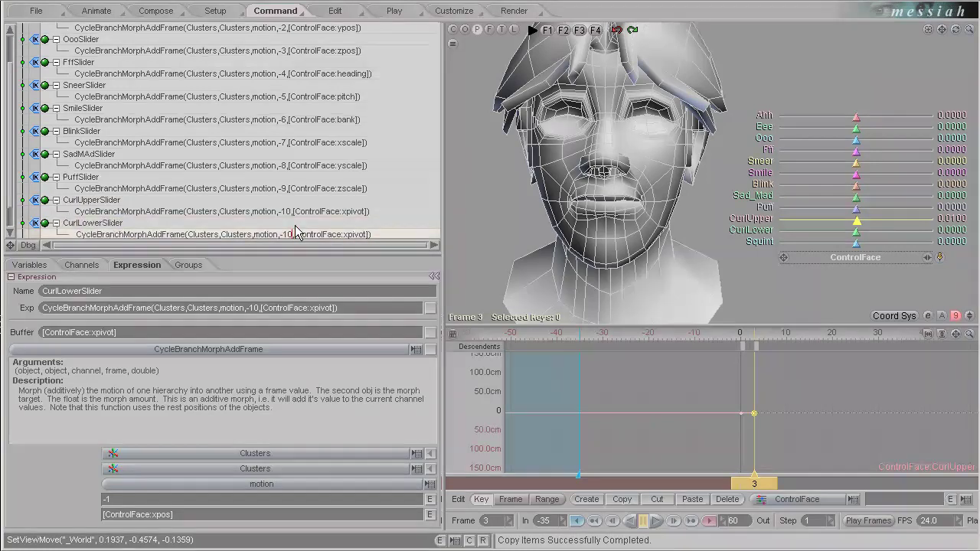
pyautogui.press('BackSpace')
pyautogui.write('1')
pyautogui.press('BackSpace')
pyautogui.write('y')
pyautogui.press('Return')
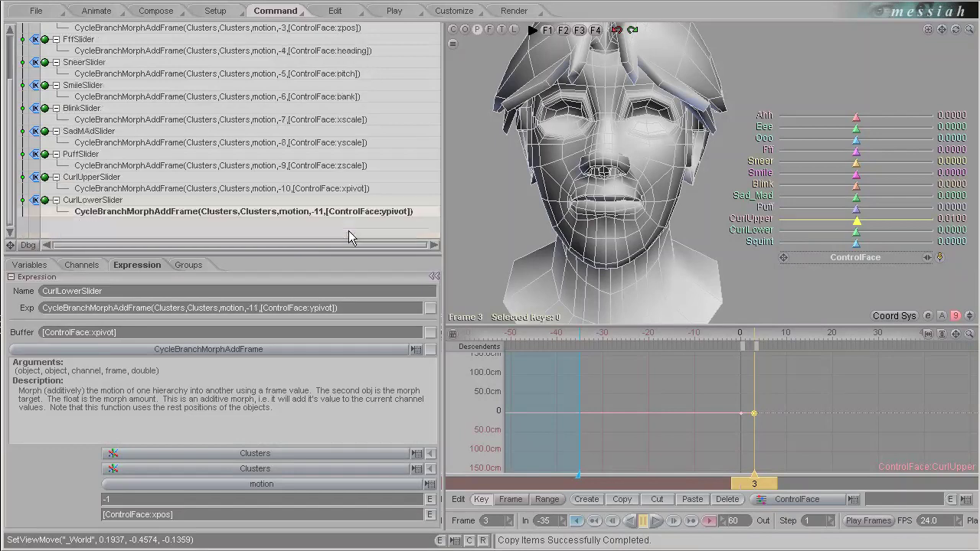
# Duplicate the CurlLowerSlider expression and name the copy SquintSlider
pyautogui.click(88, 200)
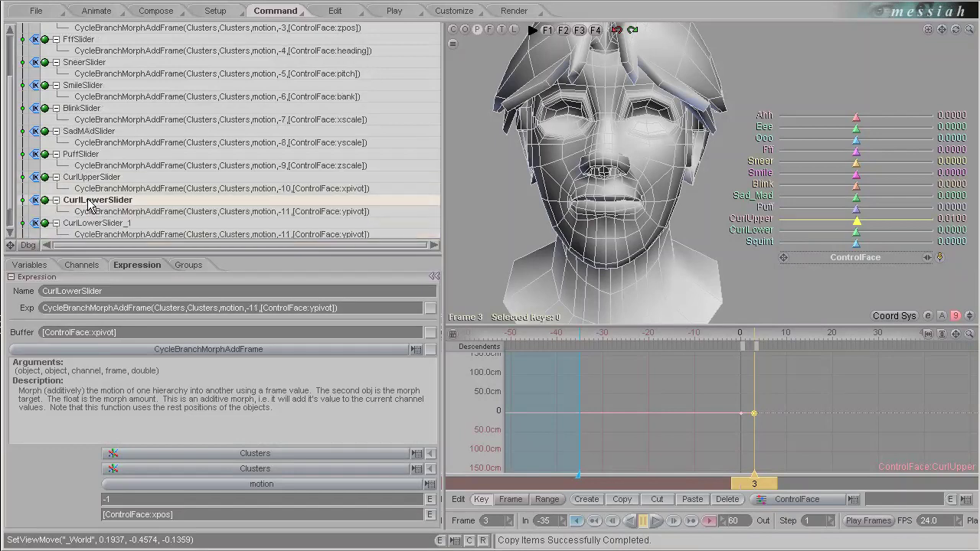
pyautogui.hotkey('ctrl', 'v')
pyautogui.doubleClick(107, 222)
pyautogui.write('SquintSlider')
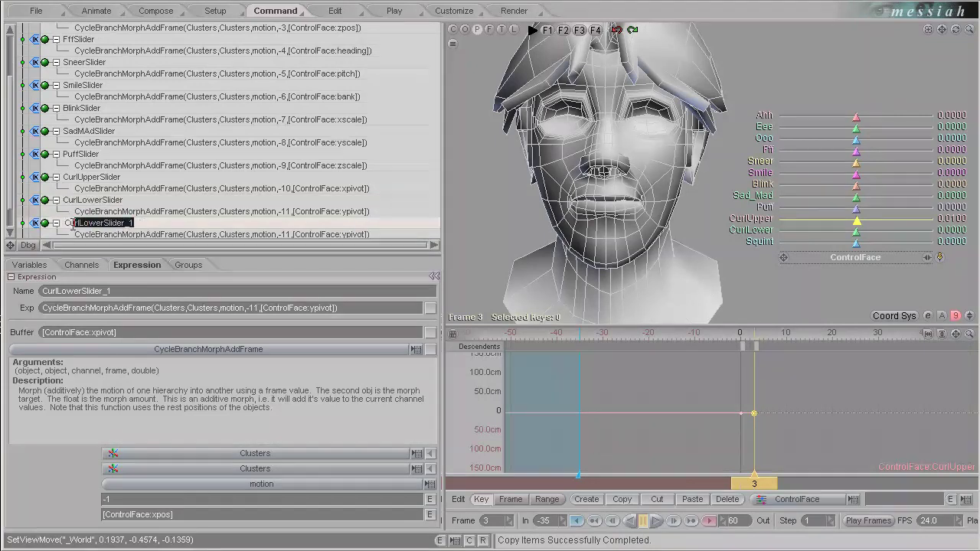
pyautogui.press('Return')
# In the SquintSlider expression, set the frame argument to -12 and the channel to [ControlFace:zpivot]
pyautogui.click(291, 236)
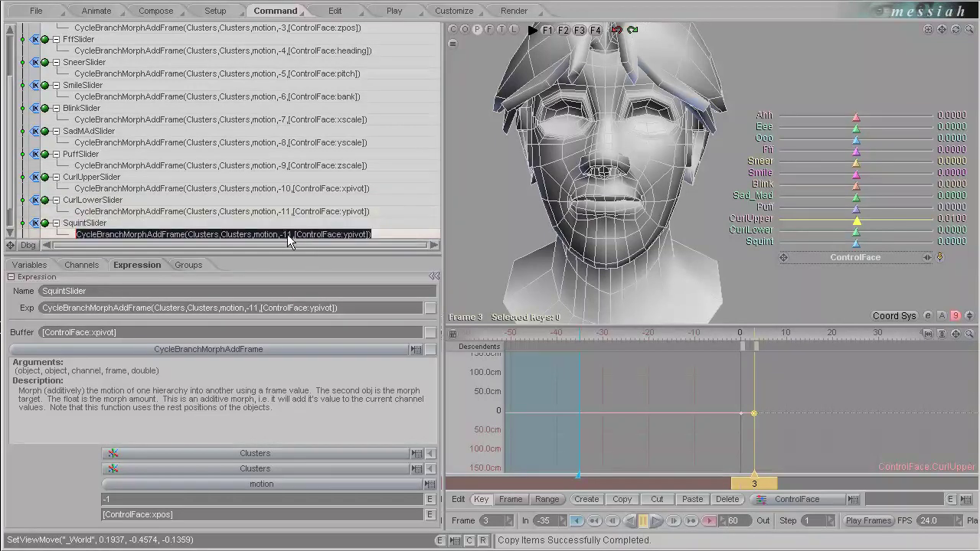
pyautogui.click(291, 235)
pyautogui.press('BackSpace')
pyautogui.write('2')
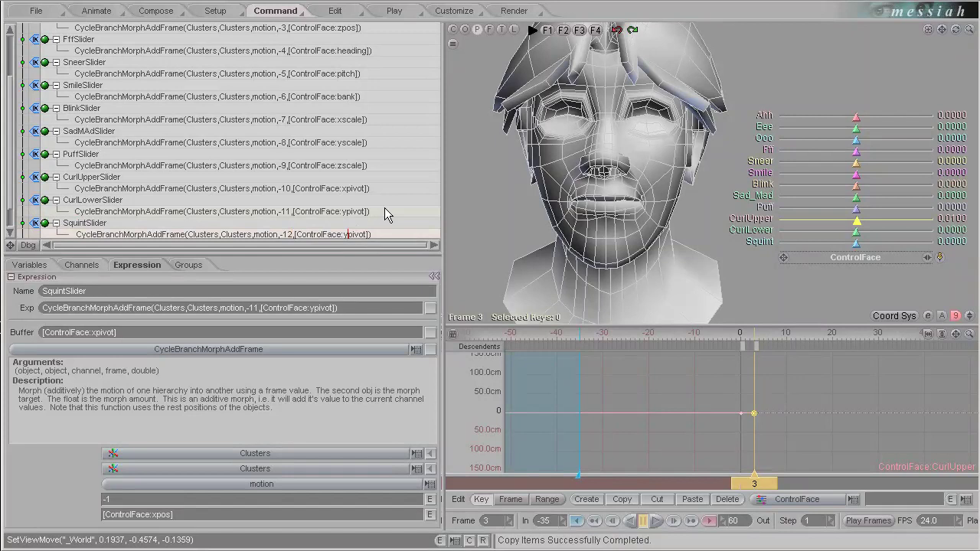
pyautogui.press('BackSpace')
pyautogui.write('z')
pyautogui.press('Return')
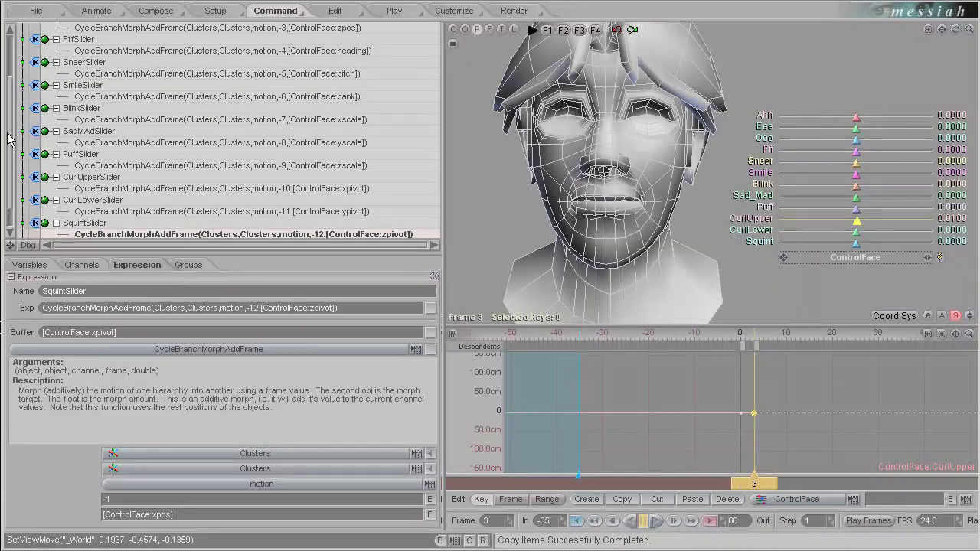
# Collapse every slider variable in the expression list, from AhhSlider through SquintSlider
pyautogui.moveTo(10, 135); pyautogui.dragTo(9, 86)
pyautogui.click(56, 28)
pyautogui.click(56, 39)
pyautogui.click(56, 51)
pyautogui.click(56, 62)
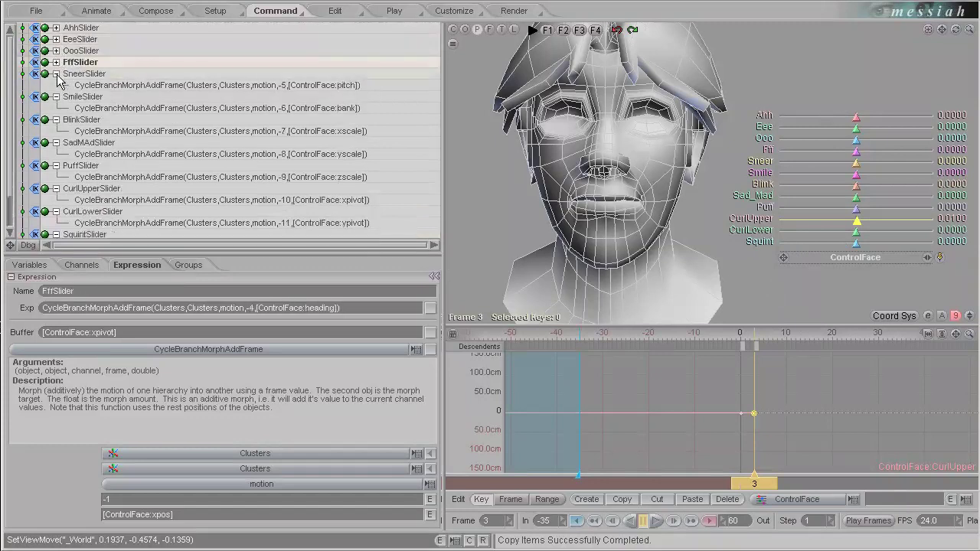
pyautogui.click(56, 74)
pyautogui.click(56, 85)
pyautogui.click(56, 97)
pyautogui.click(56, 108)
pyautogui.click(56, 119)
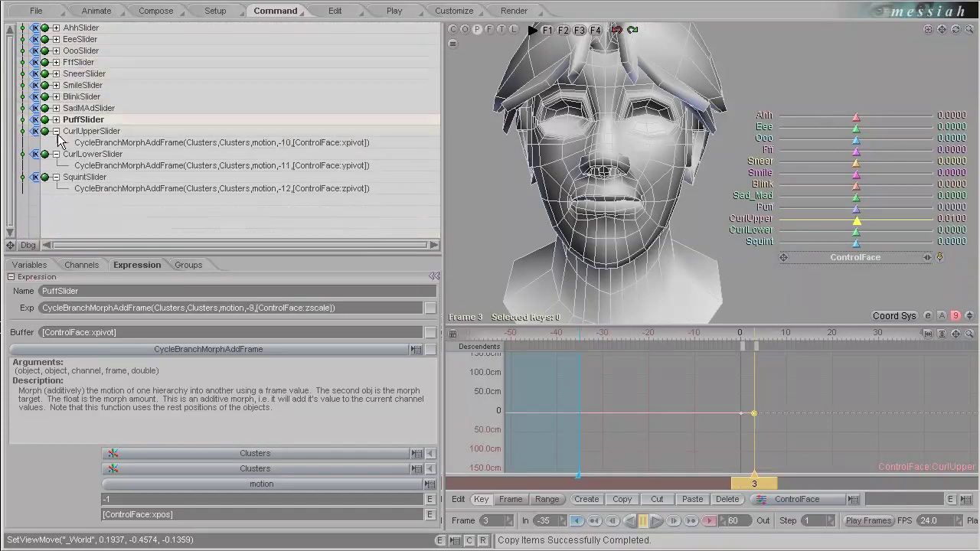
pyautogui.click(56, 131)
pyautogui.click(56, 143)
pyautogui.click(56, 154)
# Create a new variable named FaceSlidersEXP
pyautogui.click(34, 264)
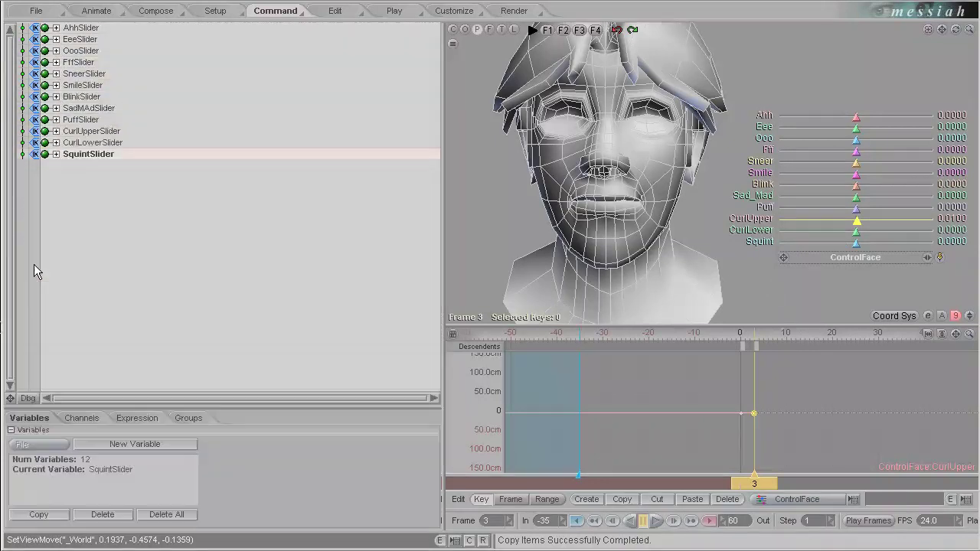
pyautogui.click(138, 444)
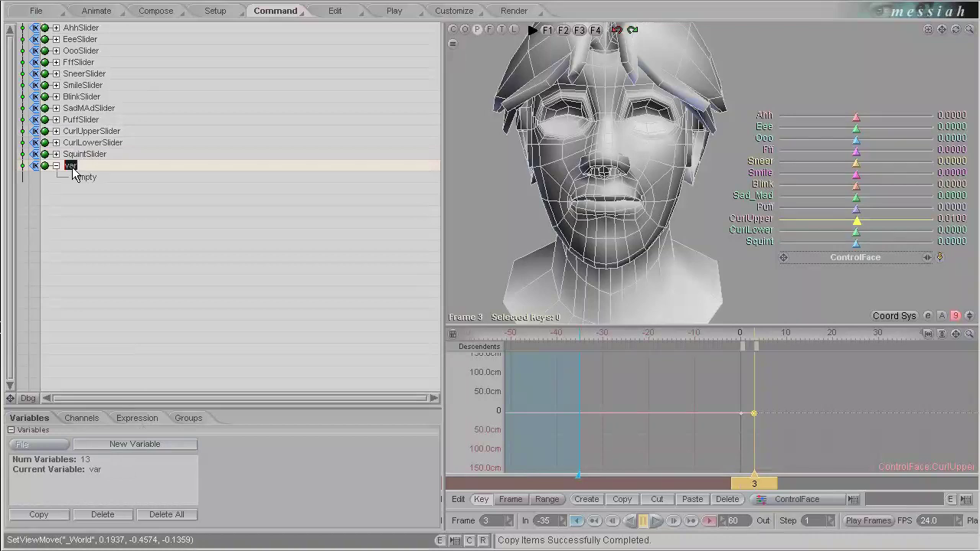
pyautogui.write('FaceSlidersEXP')
pyautogui.press('Return')
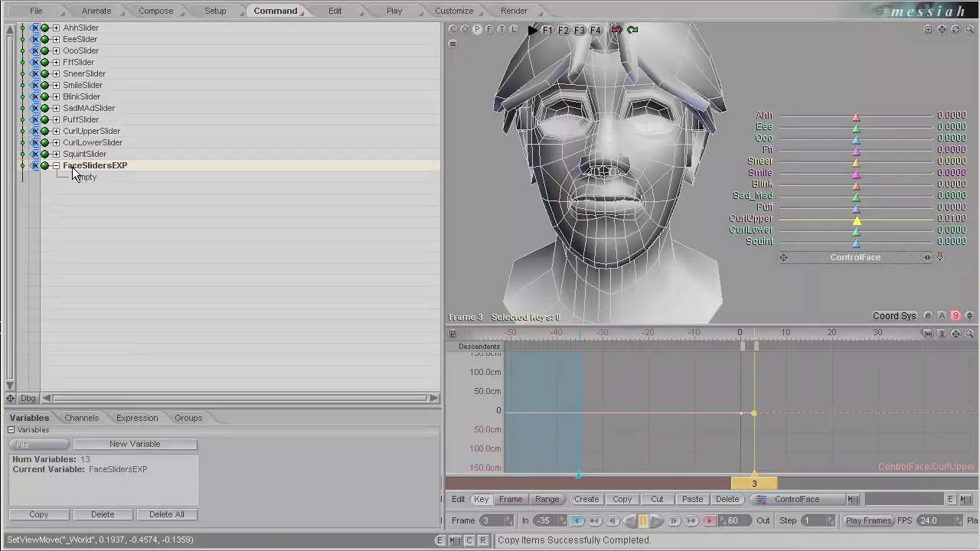
# Parent all slider expressions from AhhSlider through SquintSlider under FaceSlidersEXP and collapse that group
pyautogui.click(83, 154)
pyautogui.keyDown('shift'); pyautogui.click(78, 28); pyautogui.keyUp('shift')
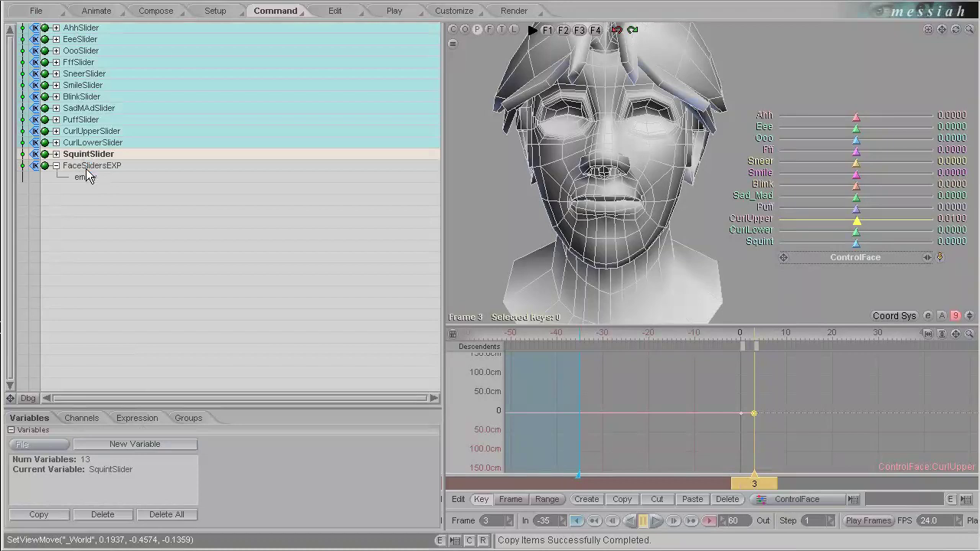
pyautogui.press('p')
pyautogui.click(88, 168)
pyautogui.click(56, 28)
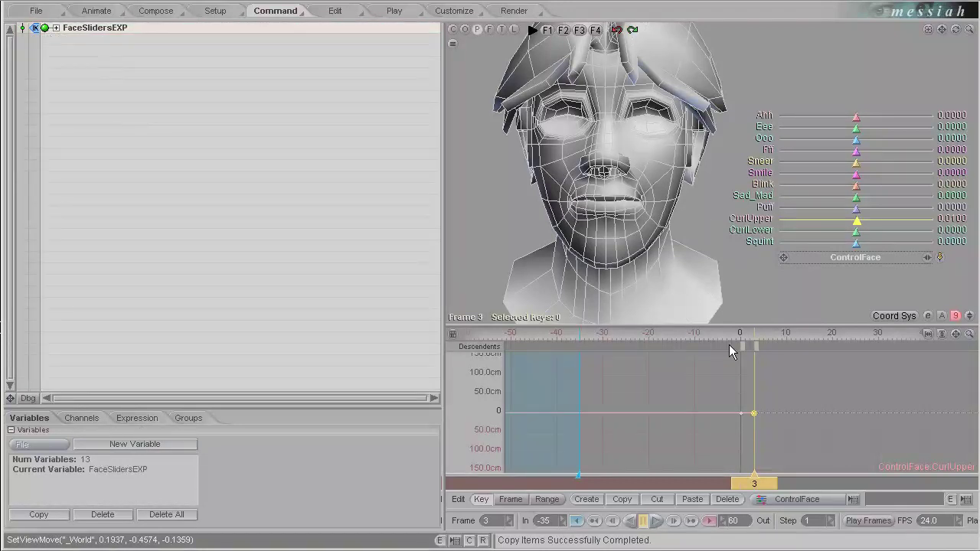
# In Animate mode, test the ControlFace sliders, moving CurlUpper to about 0.93, CurlLower to 0.99 and Squint to -0.36, and trying Sad_Mad and Blink
pyautogui.click(96, 10)
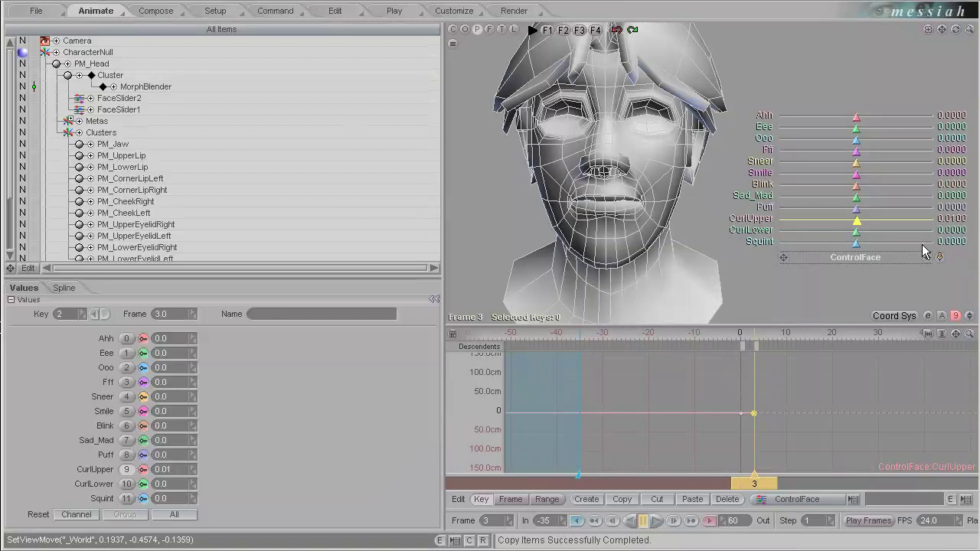
pyautogui.moveTo(857, 221); pyautogui.dragTo(927, 221)
pyautogui.moveTo(857, 234); pyautogui.dragTo(932, 233)
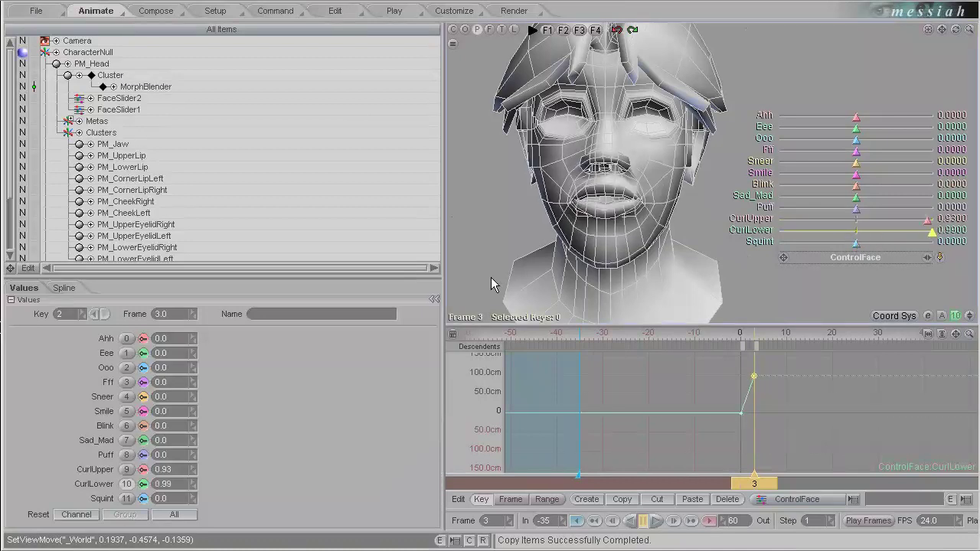
pyautogui.moveTo(857, 243); pyautogui.dragTo(829, 242)
pyautogui.moveTo(857, 197); pyautogui.dragTo(933, 198)
pyautogui.moveTo(491, 277)
pyautogui.mouseDown()
pyautogui.moveTo(511, 278)
pyautogui.moveTo(491, 277)
pyautogui.mouseUp()
pyautogui.press('6')
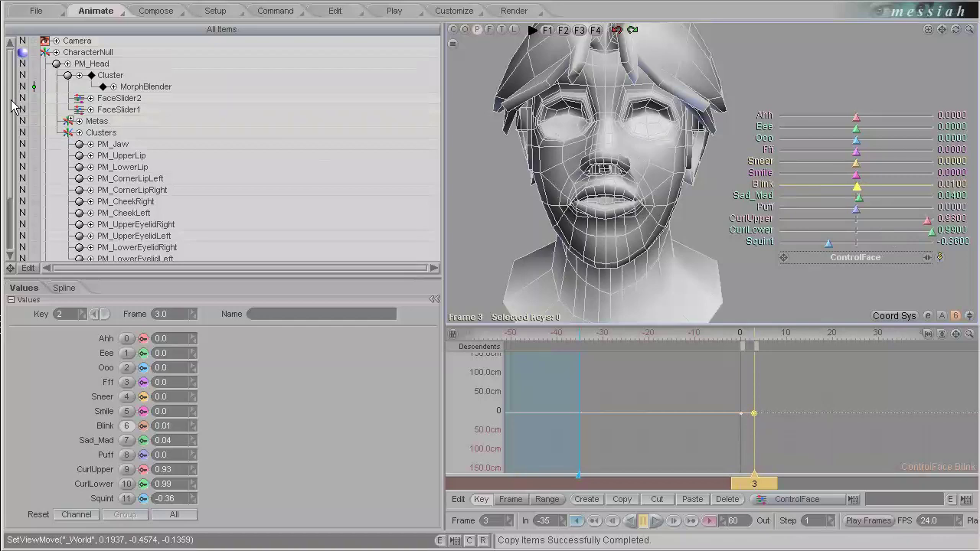
# Select the PM_UpperEyelidRight cluster, go to its blink pose at frame -7, and widen the 3D view
pyautogui.scroll(-1, 15, 109)
pyautogui.click(148, 182)
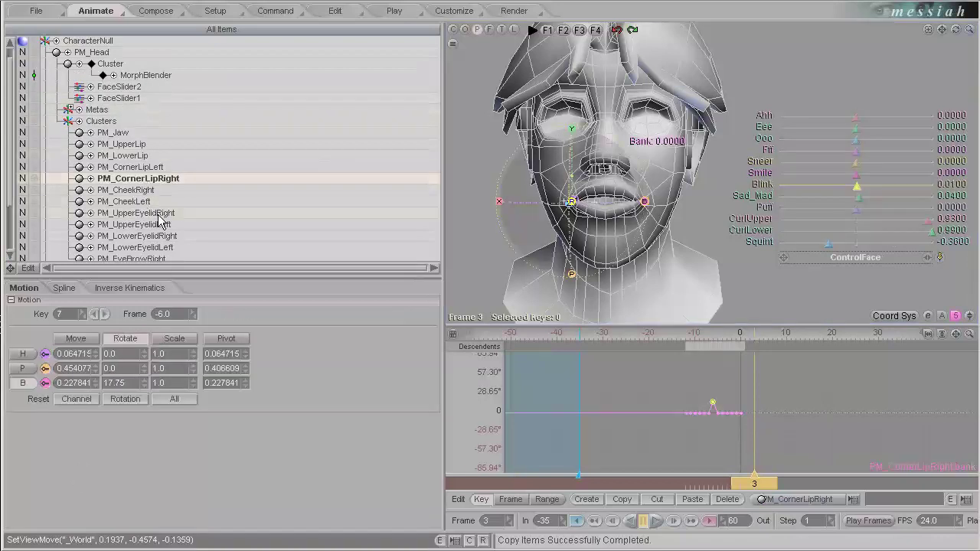
pyautogui.click(163, 224)
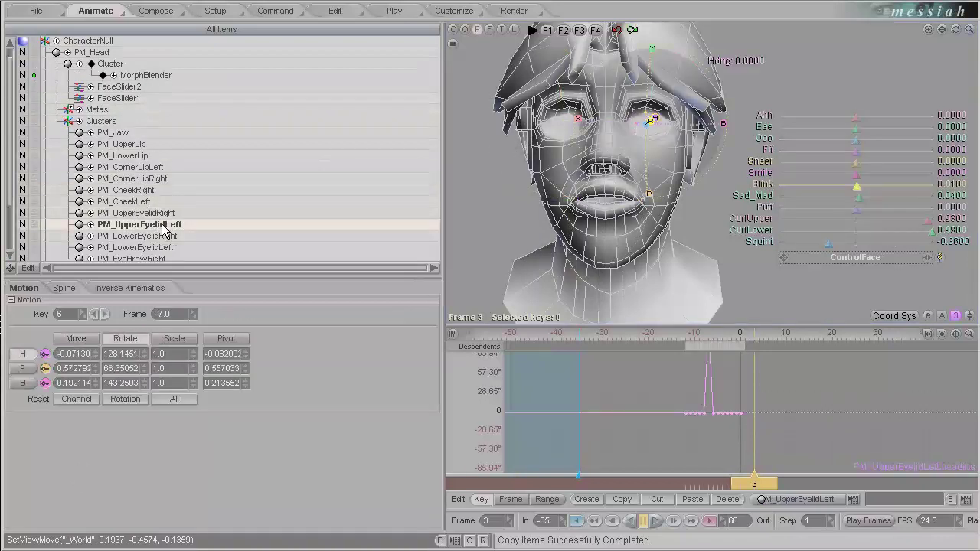
pyautogui.click(153, 212)
pyautogui.moveTo(762, 483); pyautogui.dragTo(708, 483)
pyautogui.moveTo(446, 160); pyautogui.dragTo(313, 157)
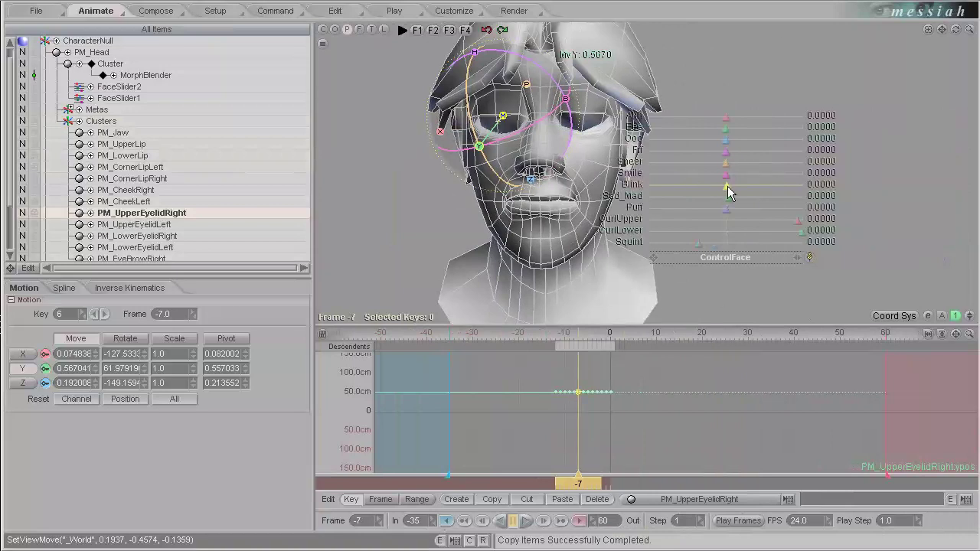
# Try the Blink slider at frame -7 and delete the ControlFace key this leaves there
pyautogui.moveTo(728, 186); pyautogui.dragTo(733, 186)
pyautogui.moveTo(491, 277); pyautogui.dragTo(490, 278)
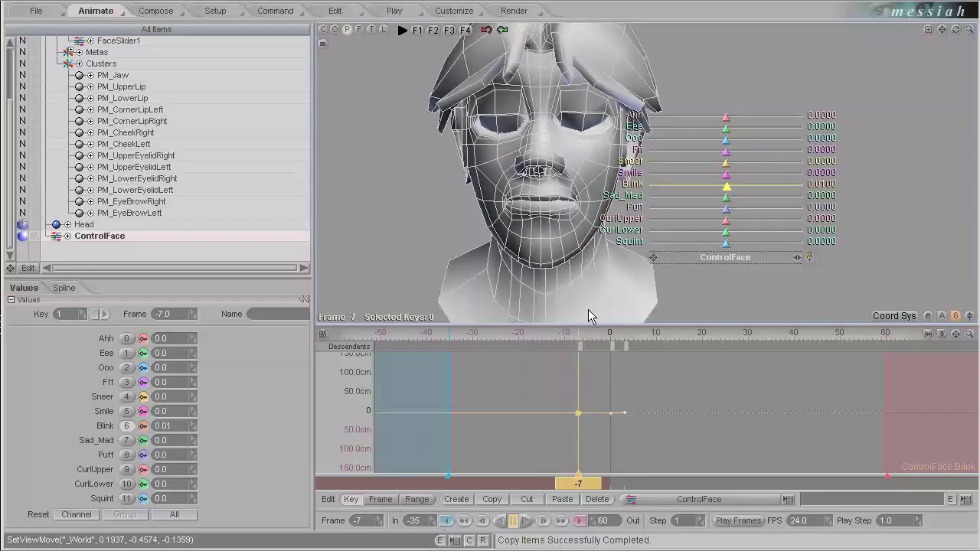
pyautogui.click(727, 188)
pyautogui.moveTo(727, 186); pyautogui.dragTo(762, 186)
pyautogui.moveTo(497, 278); pyautogui.dragTo(490, 278)
pyautogui.click(591, 499)
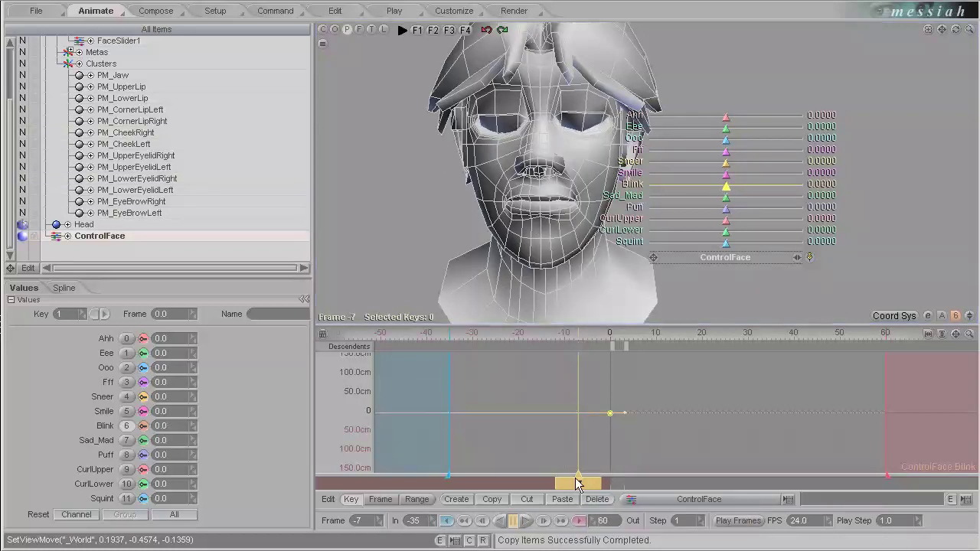
# Return to frame 0 and delete the ControlFace key at frame 3
pyautogui.moveTo(578, 484)
pyautogui.mouseDown()
pyautogui.moveTo(624, 484)
pyautogui.moveTo(610, 483)
pyautogui.mouseUp()
pyautogui.click(624, 413)
pyautogui.click(597, 499)
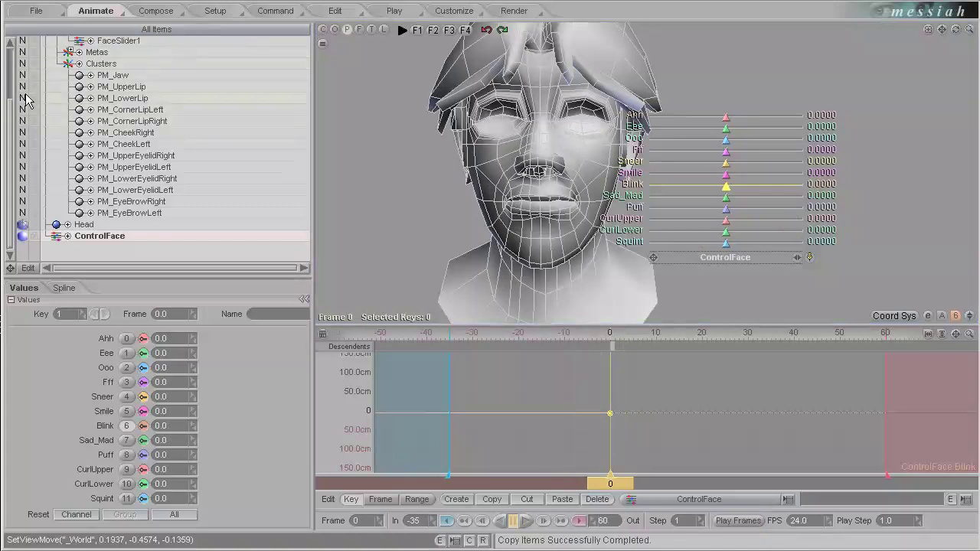
# At frame -7, set the heading and bank rotations of PM_UpperEyelidRight to 0
pyautogui.scroll(1, 92, 125)
pyautogui.click(162, 167)
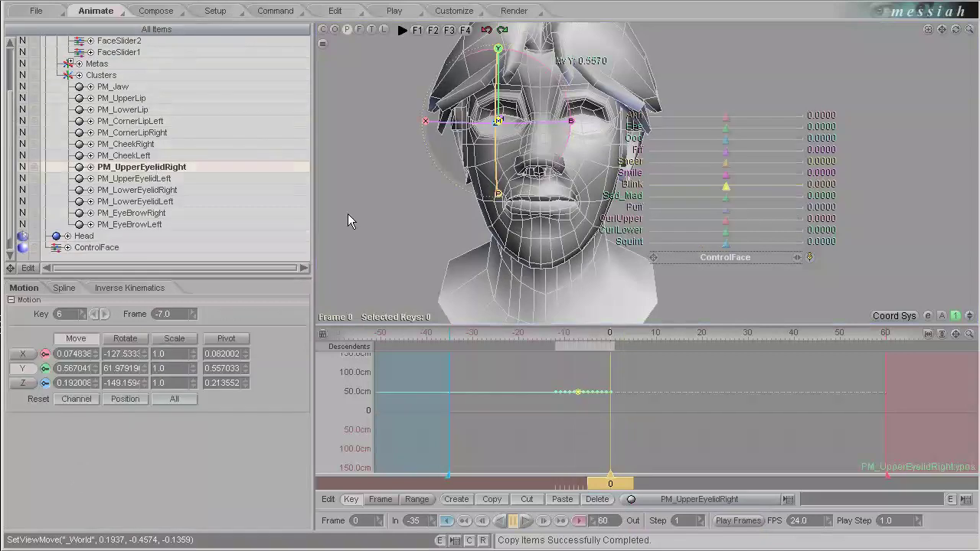
pyautogui.moveTo(606, 478); pyautogui.dragTo(578, 478)
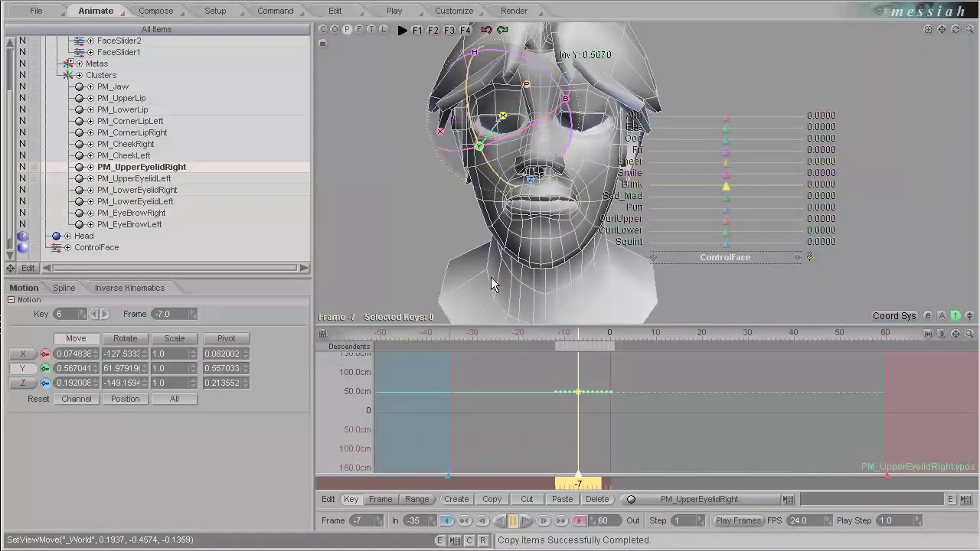
pyautogui.scroll(3, 609, 188)
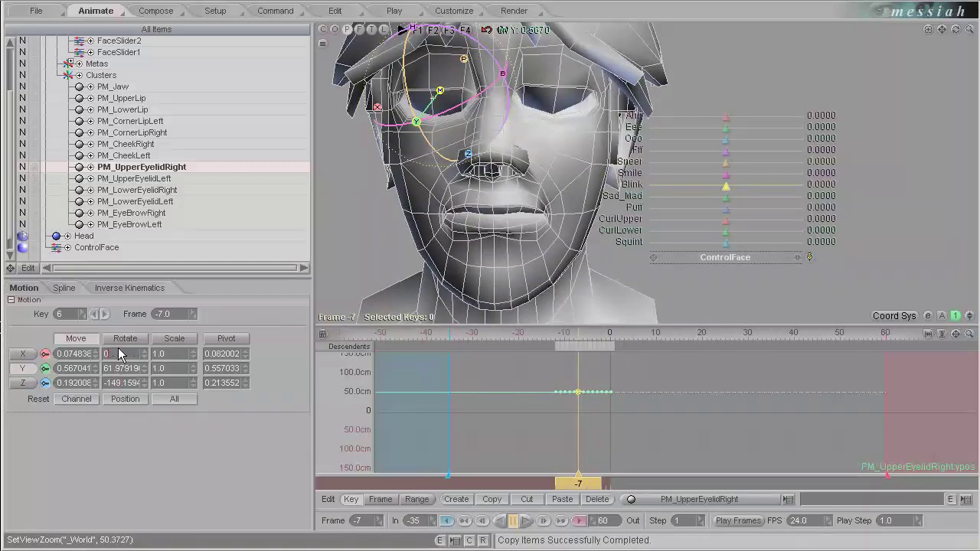
pyautogui.press('Tab')
pyautogui.press('Tab')
pyautogui.write('0')
pyautogui.press('Return')
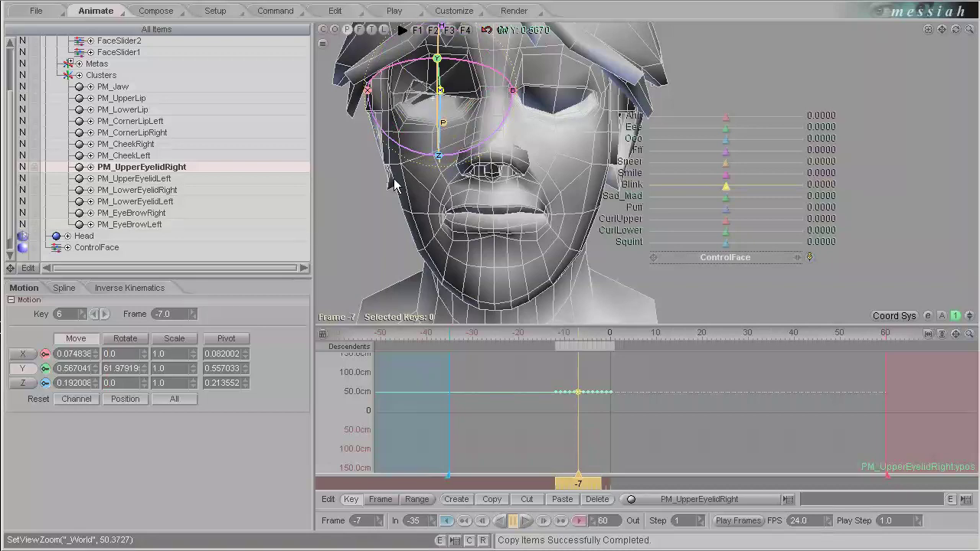
# Set the pitch rotation of PM_UpperEyelidRight to 0 at frame -7
pyautogui.moveTo(394, 186); pyautogui.dragTo(855, 214, button='middle')
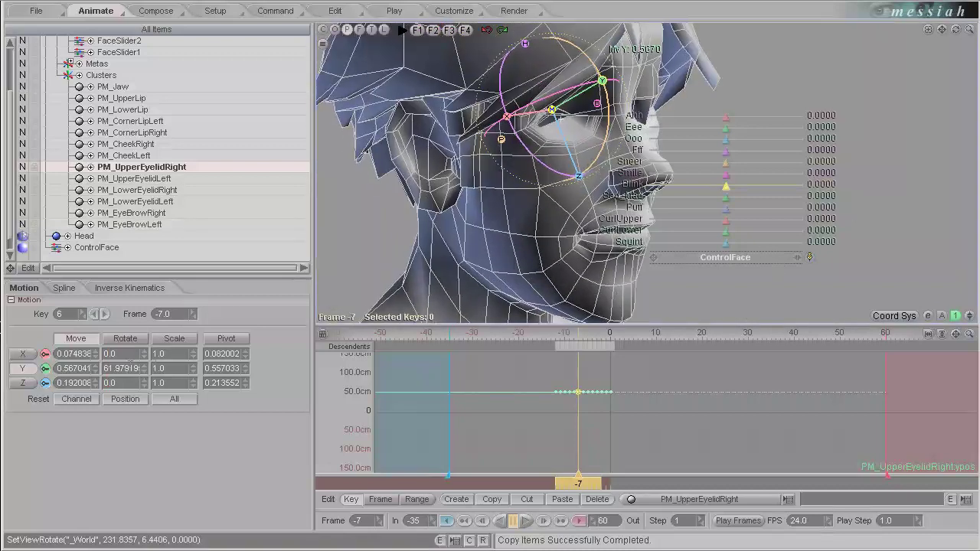
pyautogui.doubleClick(125, 370)
pyautogui.write('0')
pyautogui.press('Return')
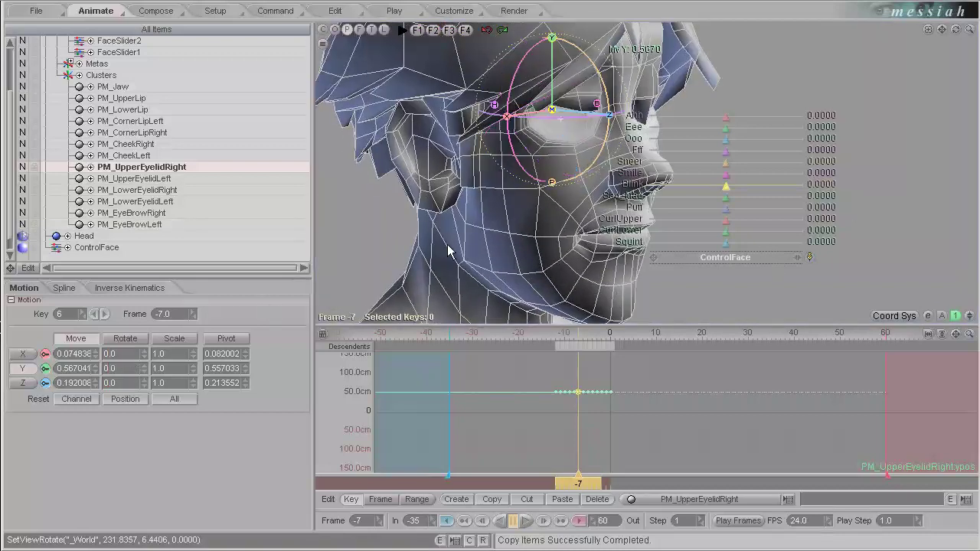
# Rotate PM_UpperEyelidRight in bank to about -12.5 at frame -7, working from a close front view of the eye
pyautogui.moveTo(449, 251); pyautogui.dragTo(176, 118, button='middle')
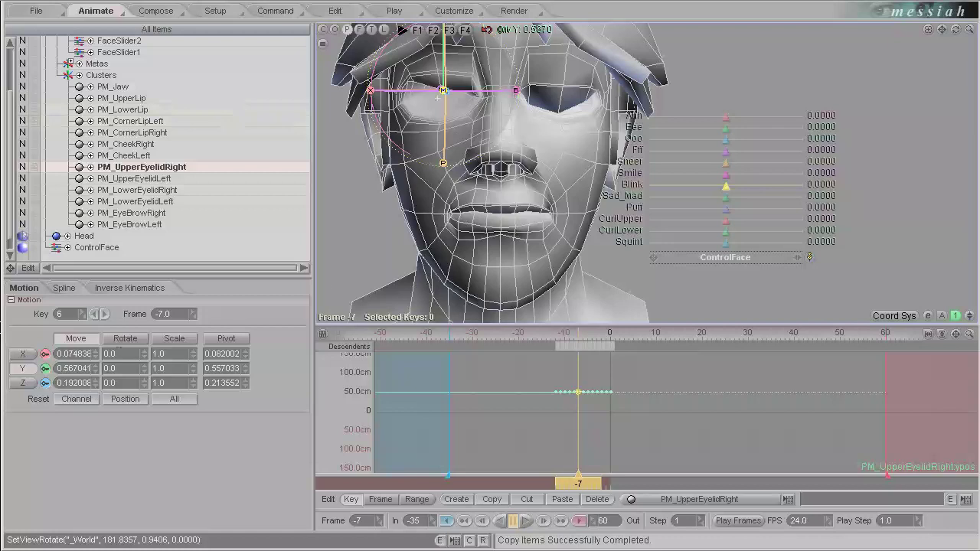
pyautogui.moveTo(507, 240); pyautogui.dragTo(559, 228, button='middle')
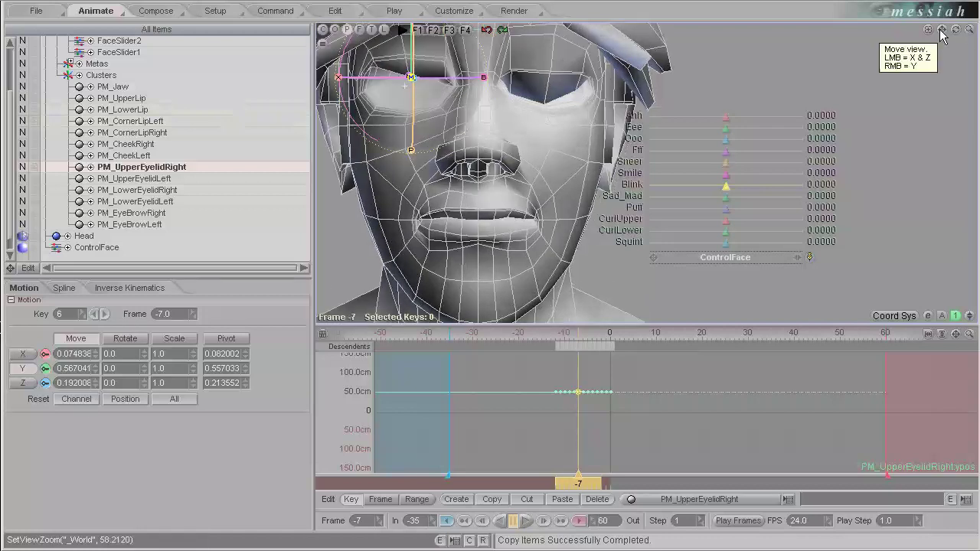
pyautogui.moveTo(942, 30); pyautogui.dragTo(381, 97)
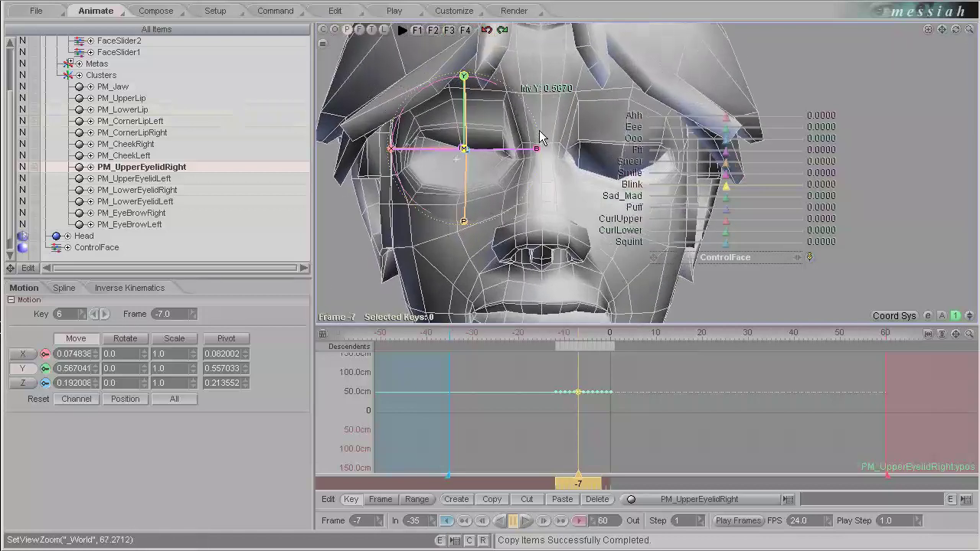
pyautogui.press('r')
pyautogui.moveTo(539, 148); pyautogui.dragTo(493, 282)
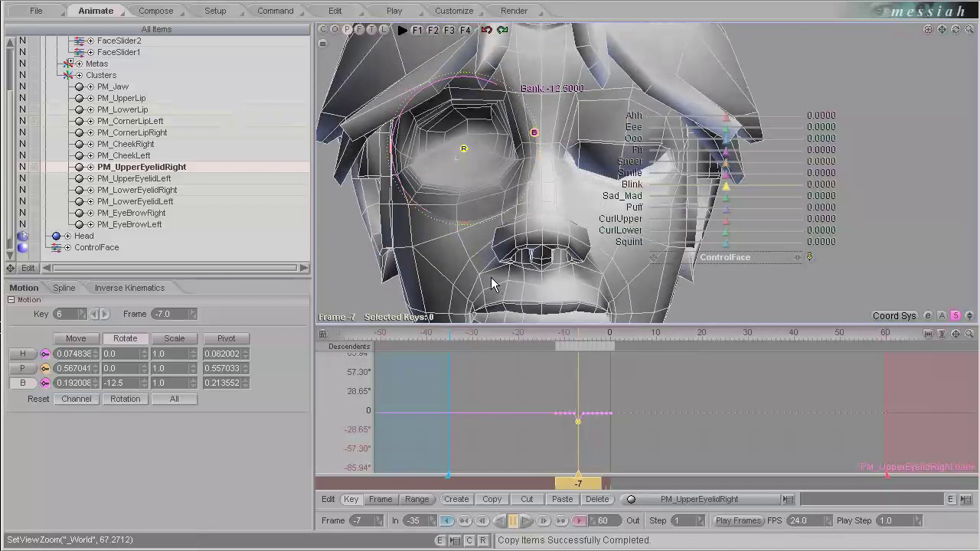
# Rotate PM_UpperEyelidRight at frame -7 to heading -4.75, pitch 74 and bank -13.5
pyautogui.moveTo(479, 220); pyautogui.dragTo(491, 280)
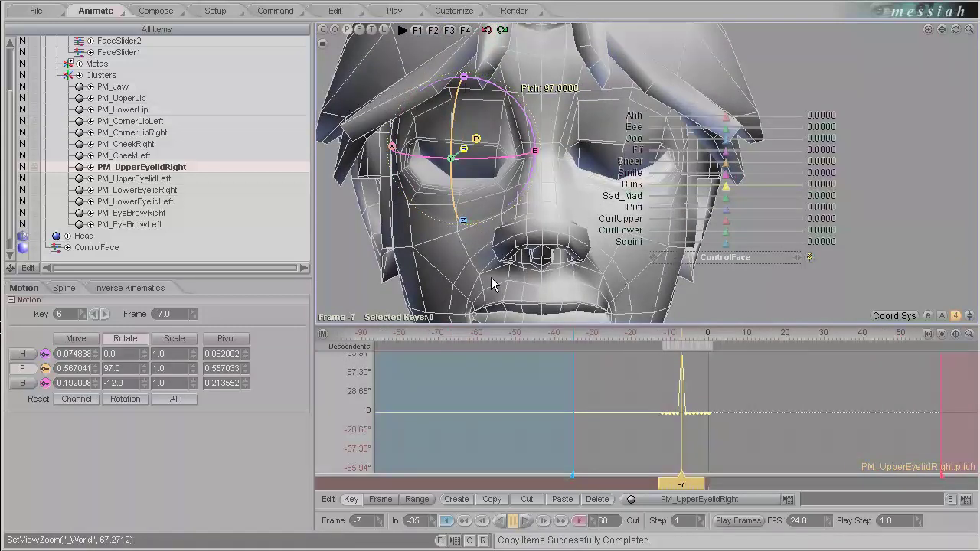
pyautogui.moveTo(491, 277); pyautogui.dragTo(491, 277)
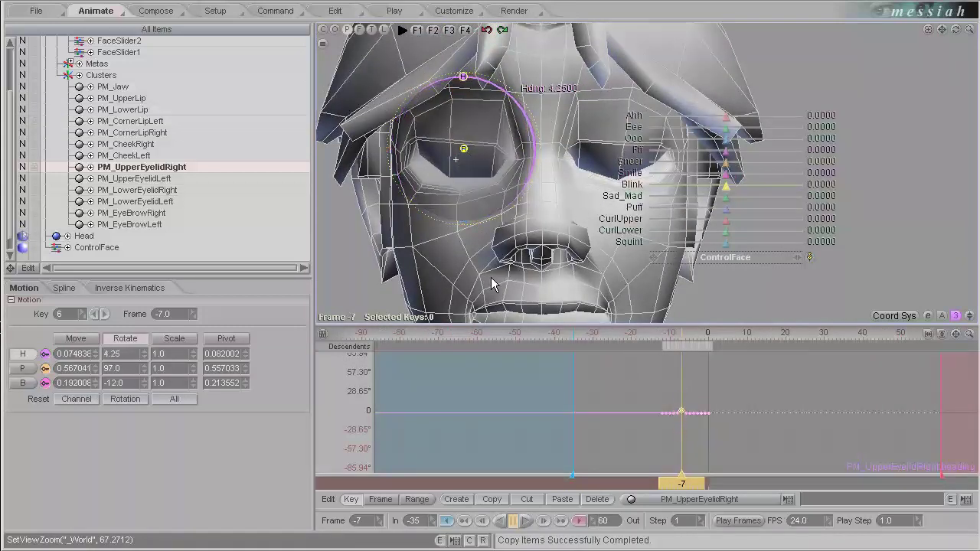
pyautogui.moveTo(468, 140); pyautogui.dragTo(491, 277)
pyautogui.moveTo(535, 144); pyautogui.dragTo(491, 277)
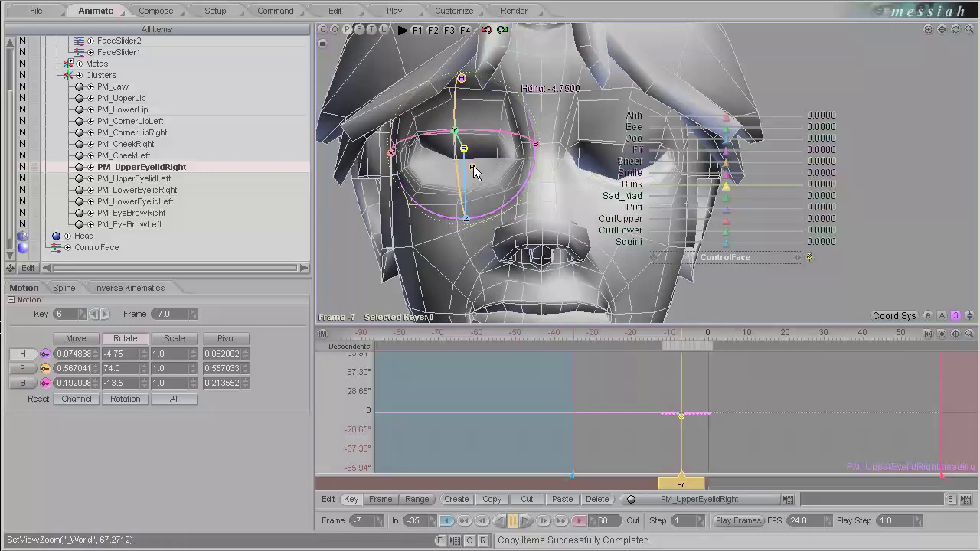
# Move PM_UpperEyelidRight down to about 0.5429 in Y and back to about 0.1821 in Z, checking from the side
pyautogui.moveTo(455, 132); pyautogui.dragTo(490, 277)
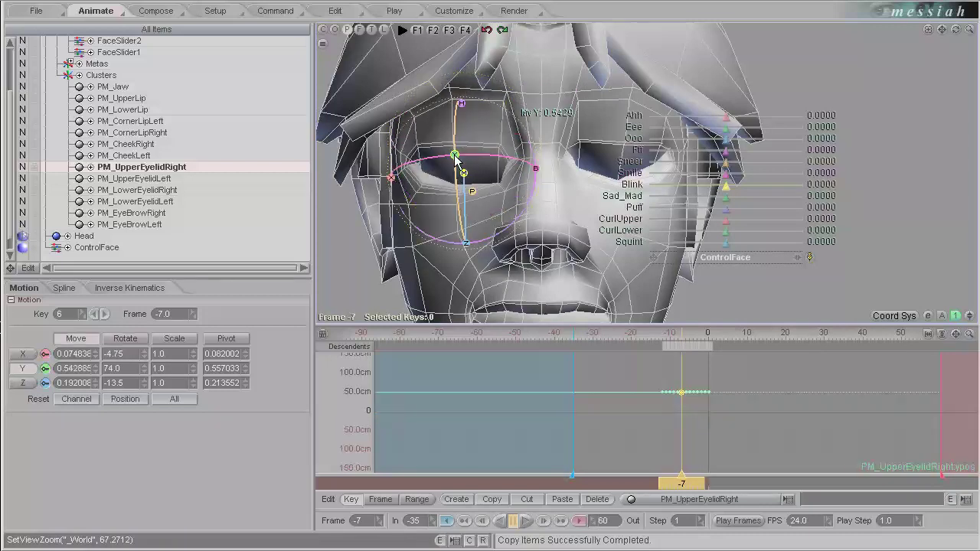
pyautogui.moveTo(455, 154); pyautogui.dragTo(491, 277)
pyautogui.keyDown('alt'); pyautogui.moveTo(491, 277); pyautogui.dragTo(971, 193); pyautogui.keyUp('alt')
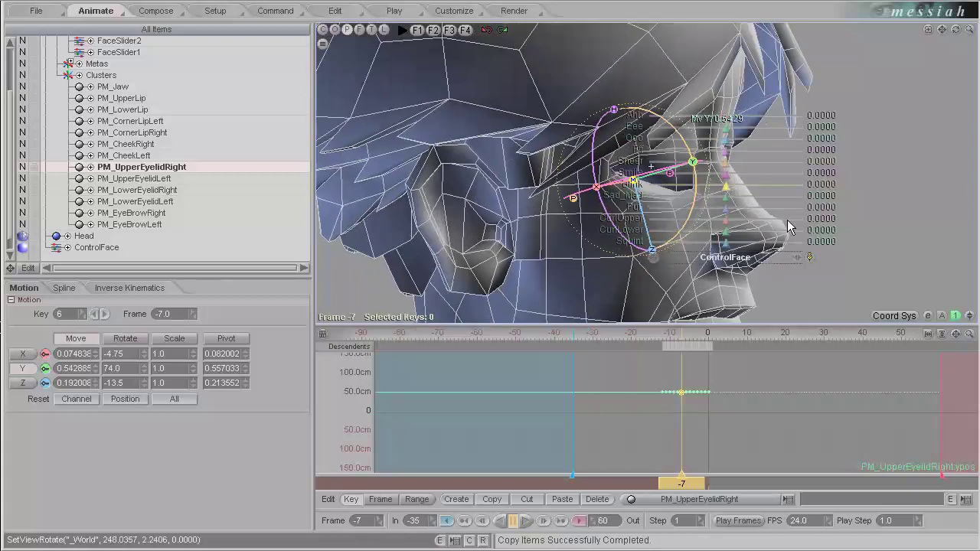
pyautogui.moveTo(652, 253); pyautogui.dragTo(491, 277)
pyautogui.moveTo(491, 278)
pyautogui.keyDown('alt'); pyautogui.mouseDown()
pyautogui.moveTo(479, 279)
pyautogui.moveTo(492, 278)
pyautogui.mouseUp(); pyautogui.keyUp('alt')
pyautogui.moveTo(491, 285)
pyautogui.mouseDown(button='middle')
pyautogui.moveTo(478, 280)
pyautogui.moveTo(495, 278)
pyautogui.mouseUp(button='middle')
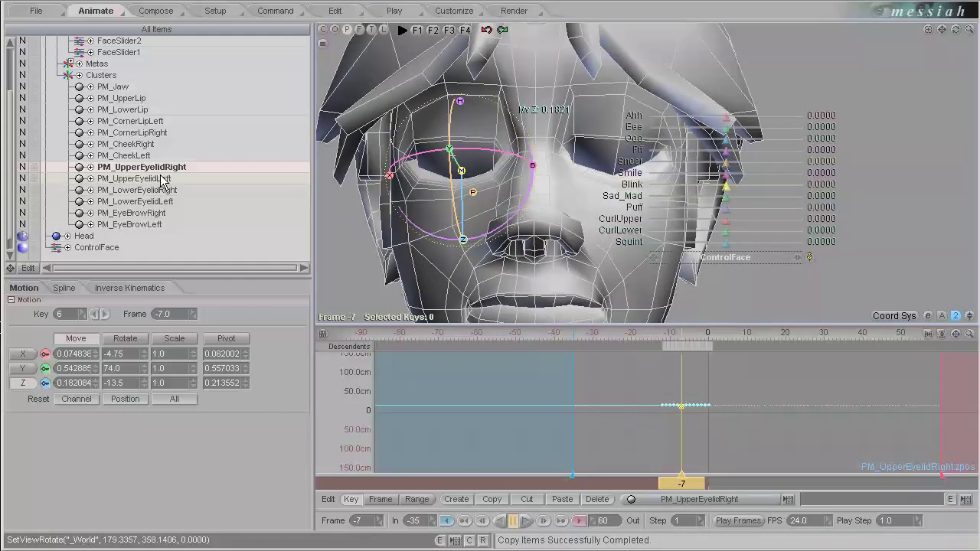
# Copy the right eyelid's rotation values to PM_UpperEyelidLeft: heading -4.75, pitch 74 and bank -13.5
pyautogui.click(141, 178)
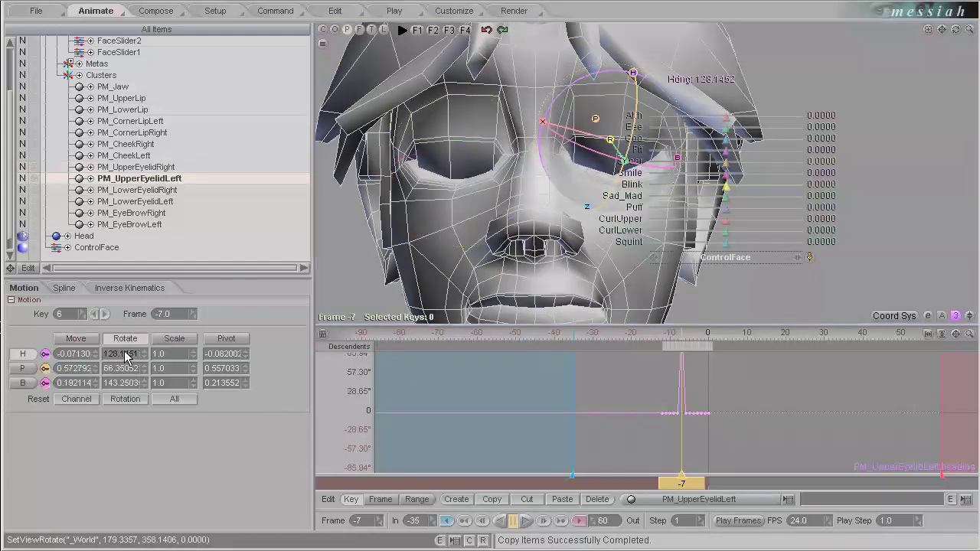
pyautogui.write('-4.75')
pyautogui.press('Return')
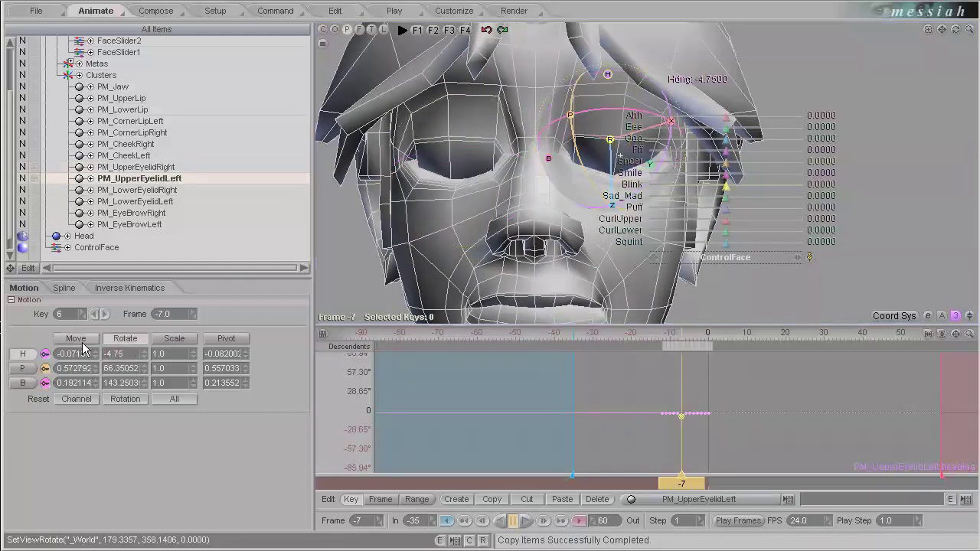
pyautogui.click(157, 167)
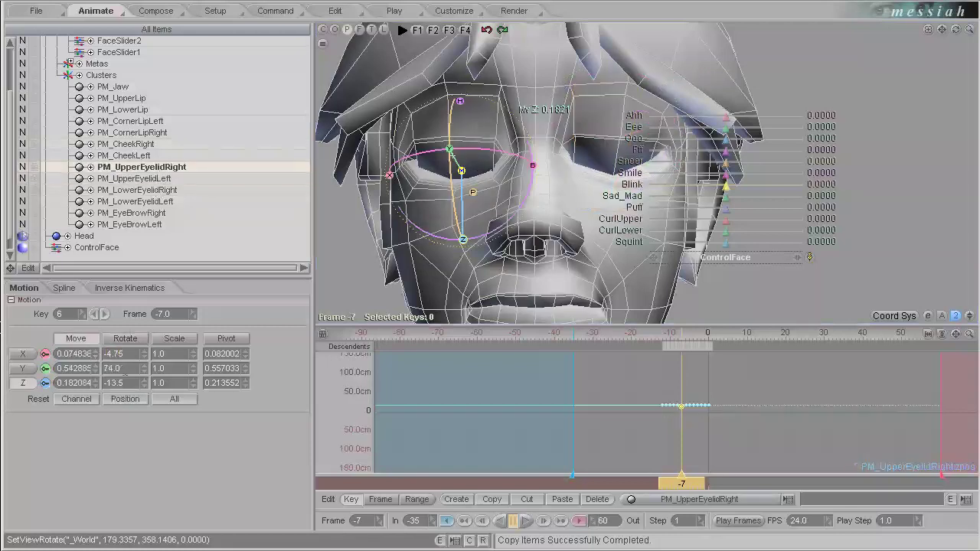
pyautogui.click(153, 178)
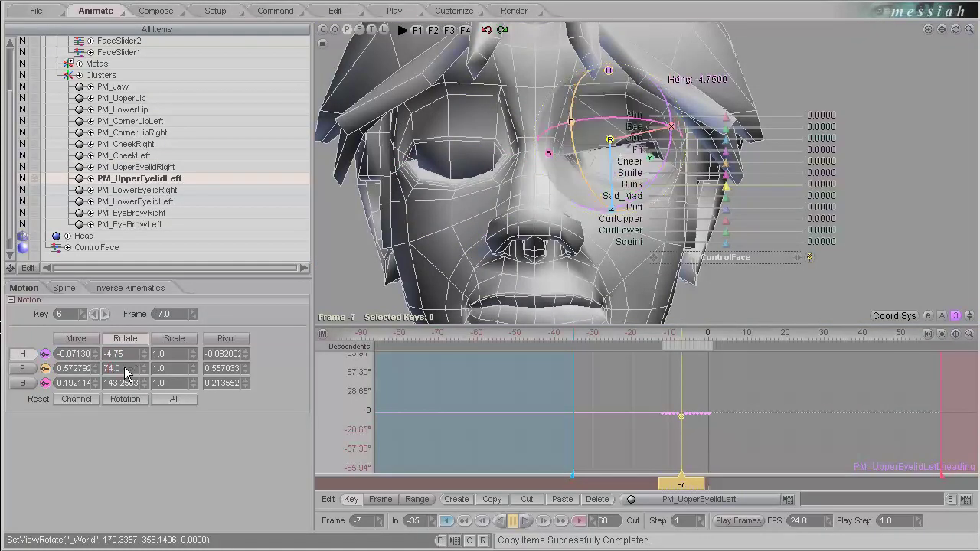
pyautogui.write('-13.5')
pyautogui.press('Return')
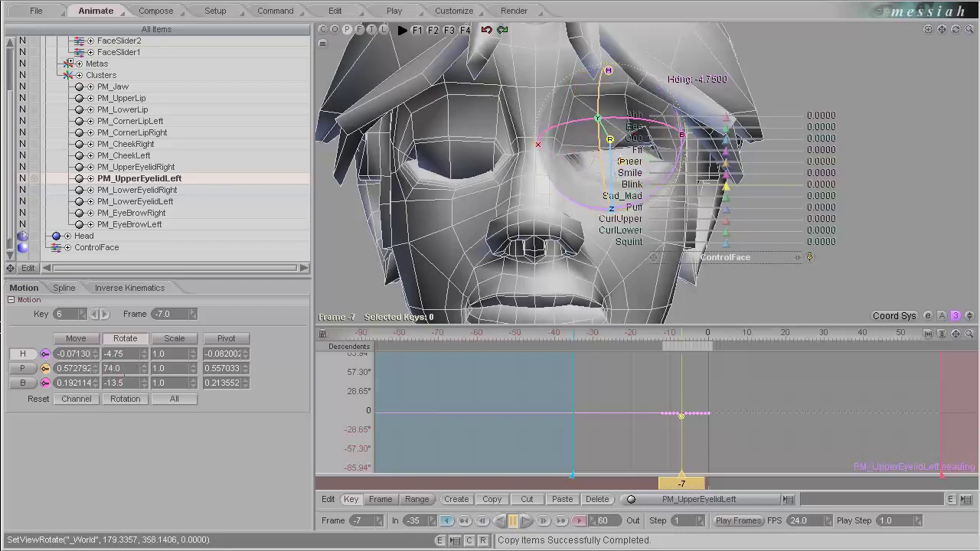
# Mirror the PM_UpperEyelidLeft rotation by setting its bank to 13.5 and its heading to 4.75
pyautogui.keyDown('alt'); pyautogui.moveTo(491, 277); pyautogui.dragTo(528, 131); pyautogui.keyUp('alt')
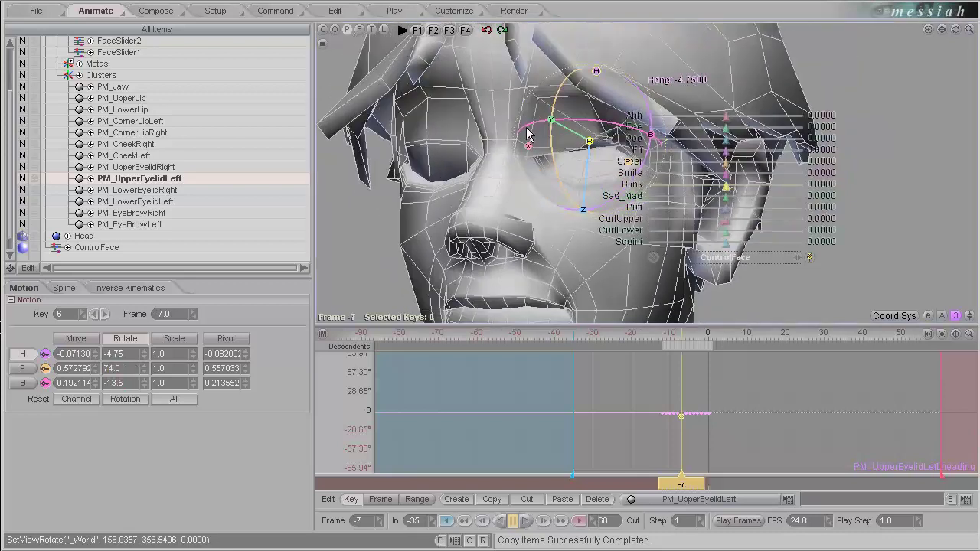
pyautogui.click(159, 168)
pyautogui.click(157, 180)
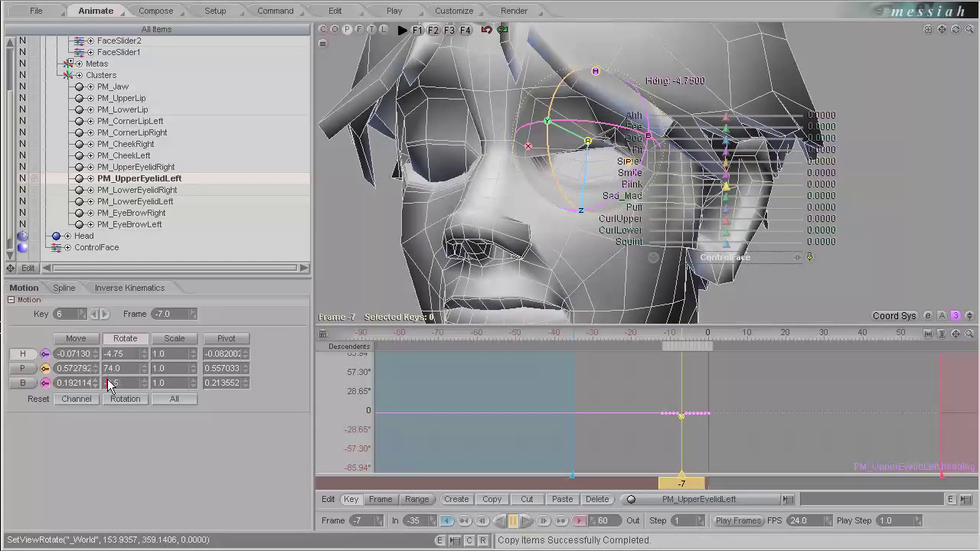
pyautogui.write('15')
pyautogui.press('Return')
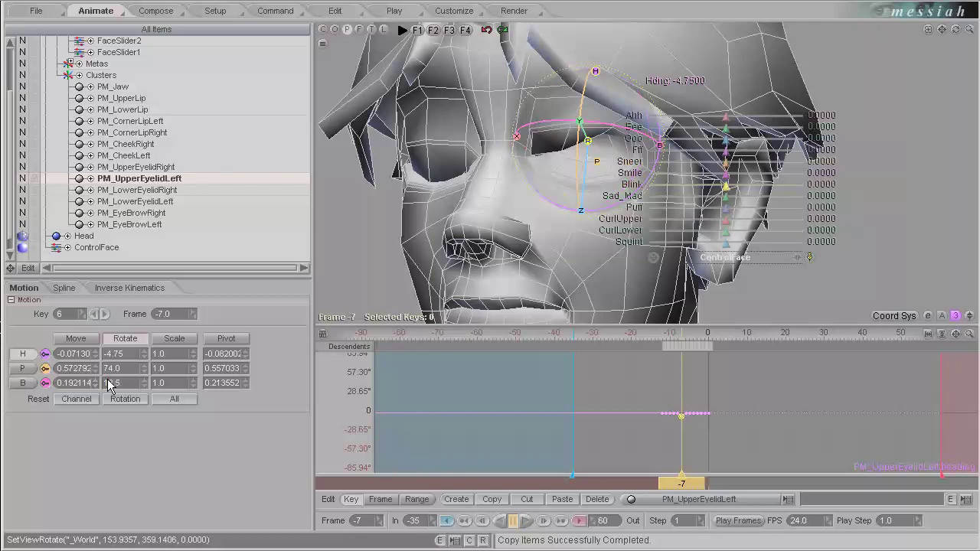
pyautogui.press('Delete')
pyautogui.press('Return')
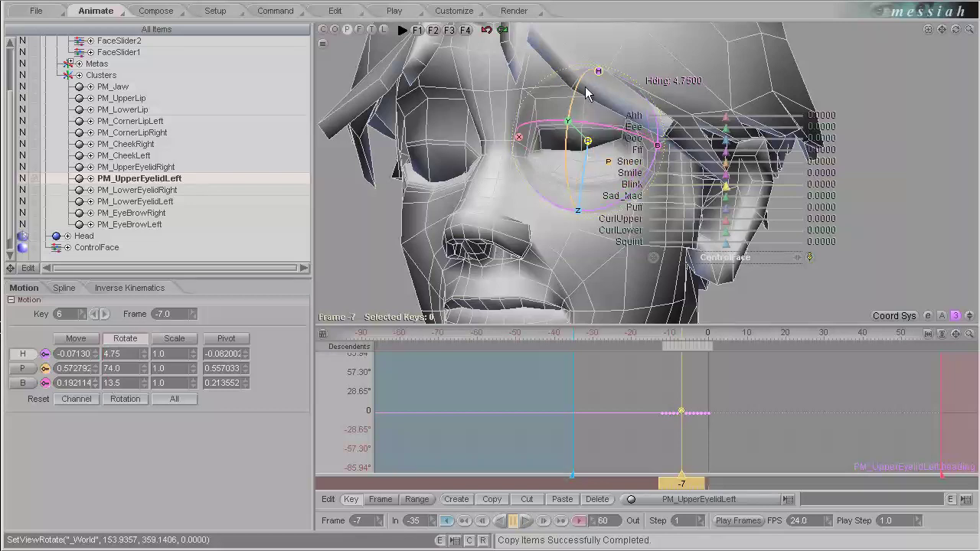
# Move PM_UpperEyelidLeft at frame -7 to about 0.5460 in Y and 0.1794 in Z
pyautogui.moveTo(568, 122); pyautogui.dragTo(567, 147)
pyautogui.moveTo(578, 236); pyautogui.dragTo(584, 238)
pyautogui.moveTo(575, 151); pyautogui.dragTo(490, 279)
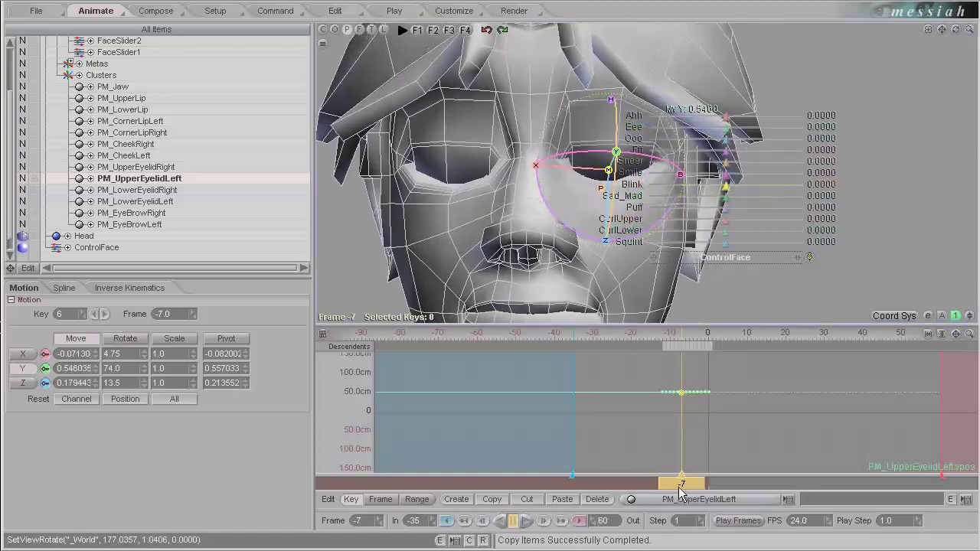
# Test the ControlFace Blink slider at frame 21, raising it to about 0.96, and delete the test key
pyautogui.moveTo(699, 494); pyautogui.dragTo(790, 490)
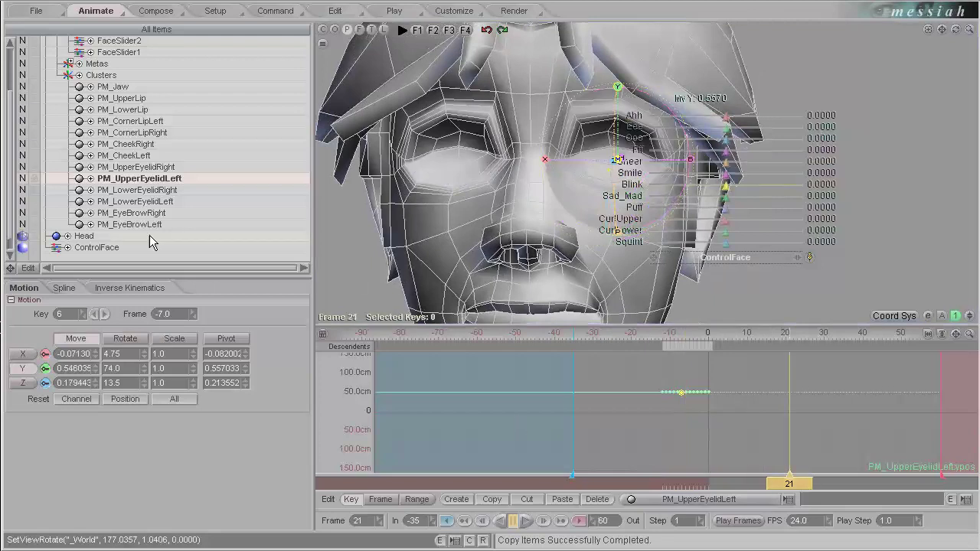
pyautogui.moveTo(8, 142); pyautogui.dragTo(9, 171)
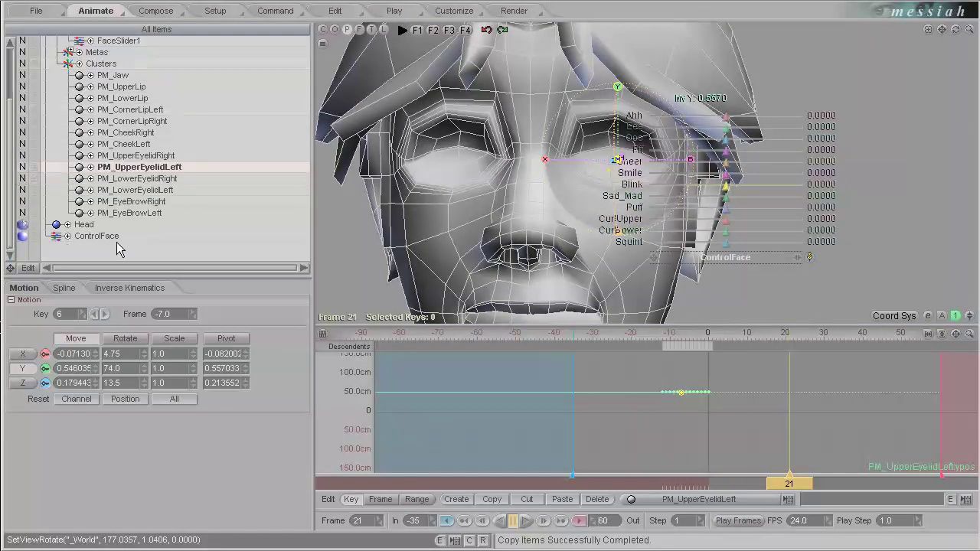
pyautogui.click(111, 240)
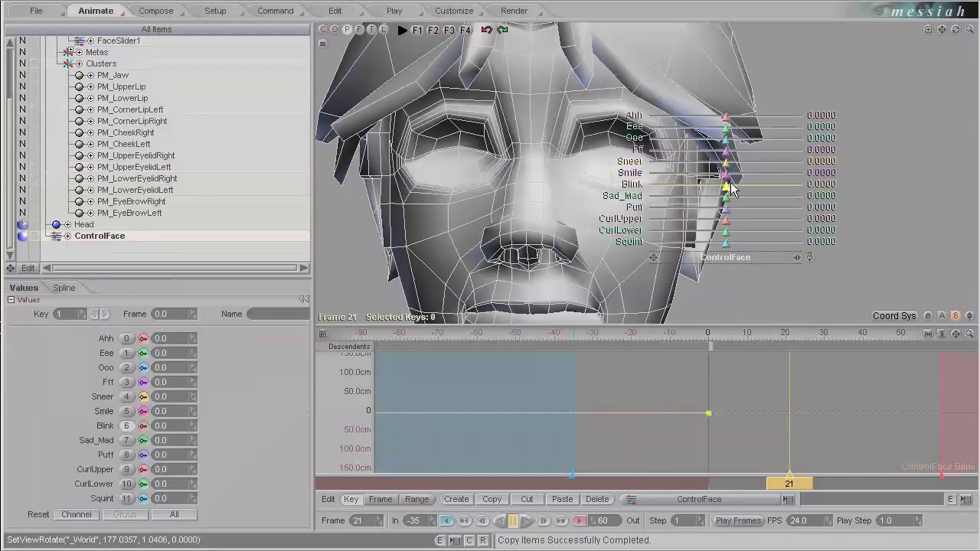
pyautogui.moveTo(733, 188); pyautogui.dragTo(774, 186)
pyautogui.moveTo(497, 278); pyautogui.dragTo(496, 278)
pyautogui.keyDown('alt'); pyautogui.moveTo(637, 218); pyautogui.dragTo(807, 208); pyautogui.keyUp('alt')
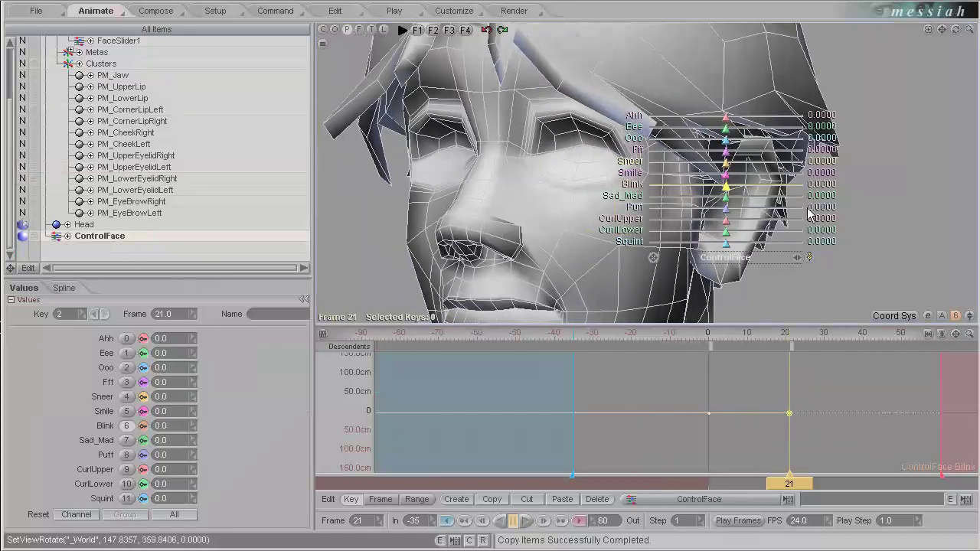
pyautogui.moveTo(728, 186); pyautogui.dragTo(704, 185)
pyautogui.keyDown('alt'); pyautogui.moveTo(464, 121); pyautogui.dragTo(781, 186); pyautogui.keyUp('alt')
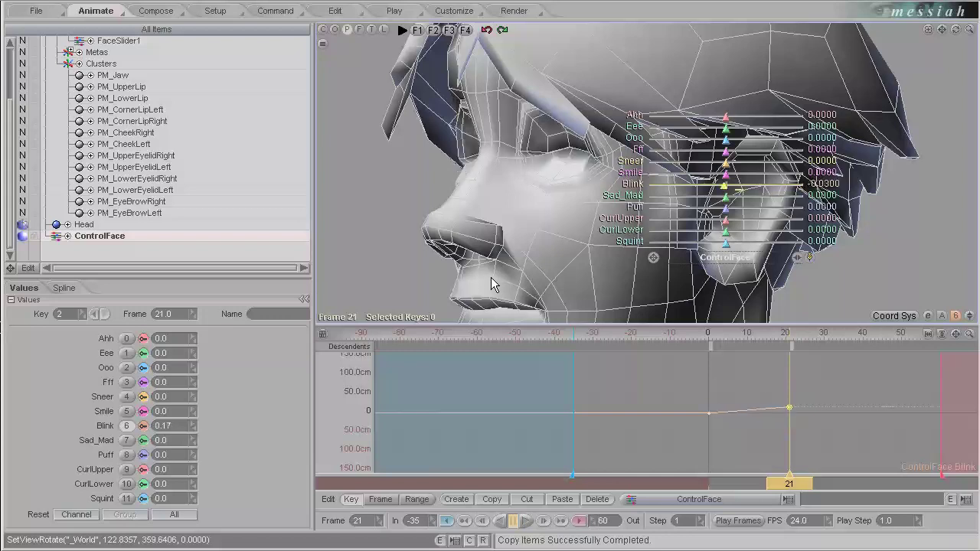
pyautogui.moveTo(491, 278); pyautogui.dragTo(872, 518)
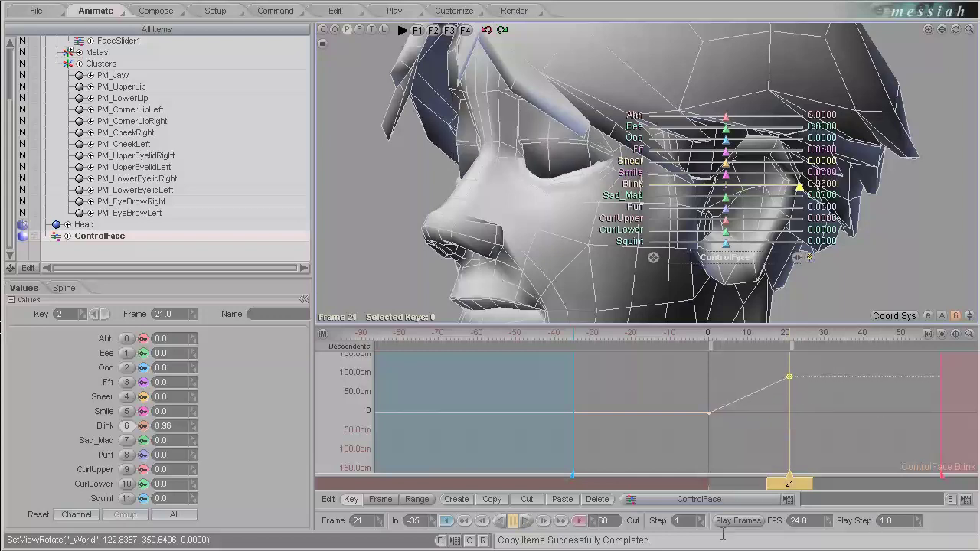
pyautogui.click(597, 500)
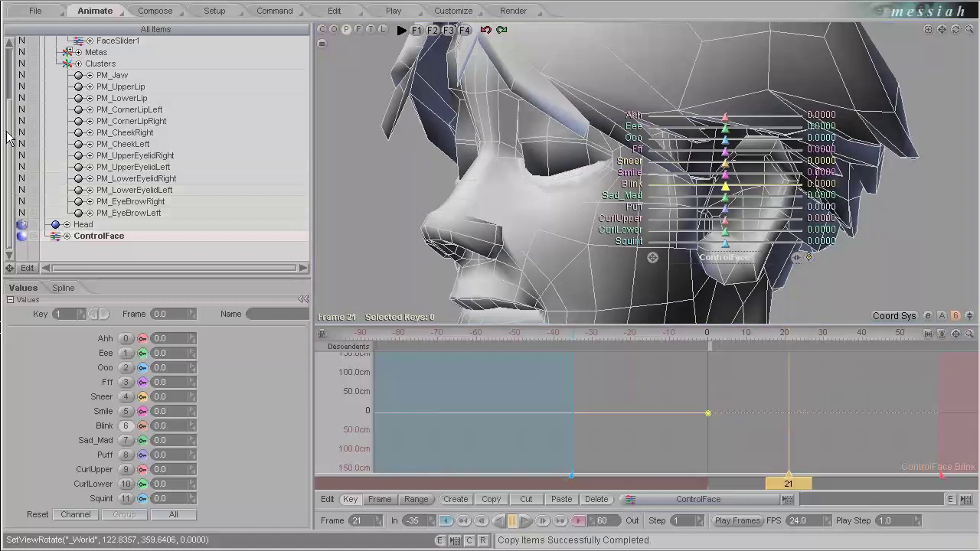
# Collapse the Clusters group in the item hierarchy and test collapsing everything under CharacterNull
pyautogui.scroll(3, 29, 64)
pyautogui.click(69, 133)
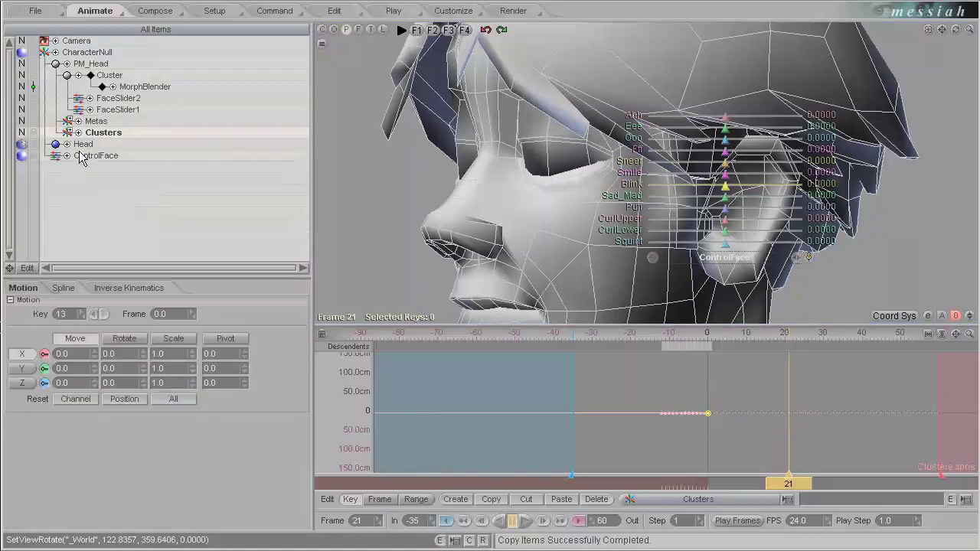
pyautogui.click(86, 156)
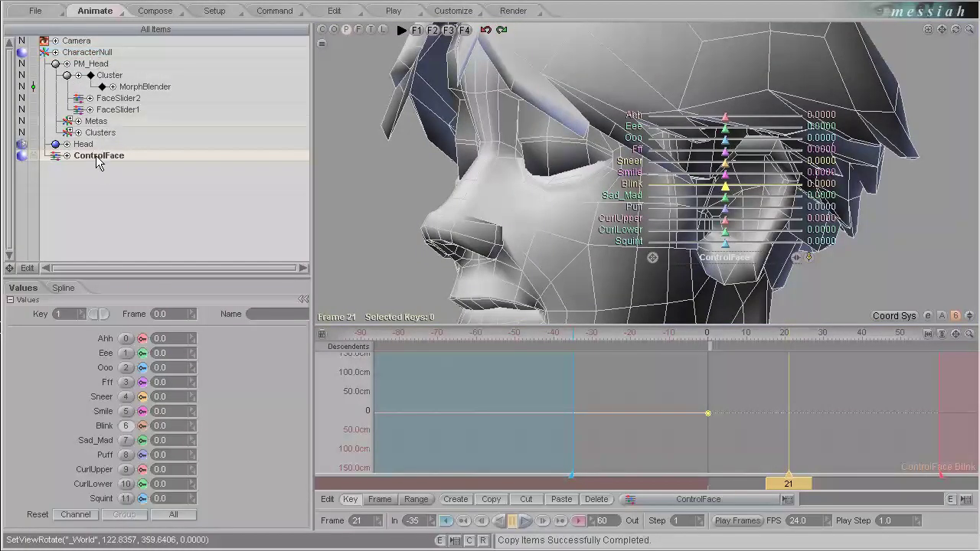
pyautogui.click(55, 52)
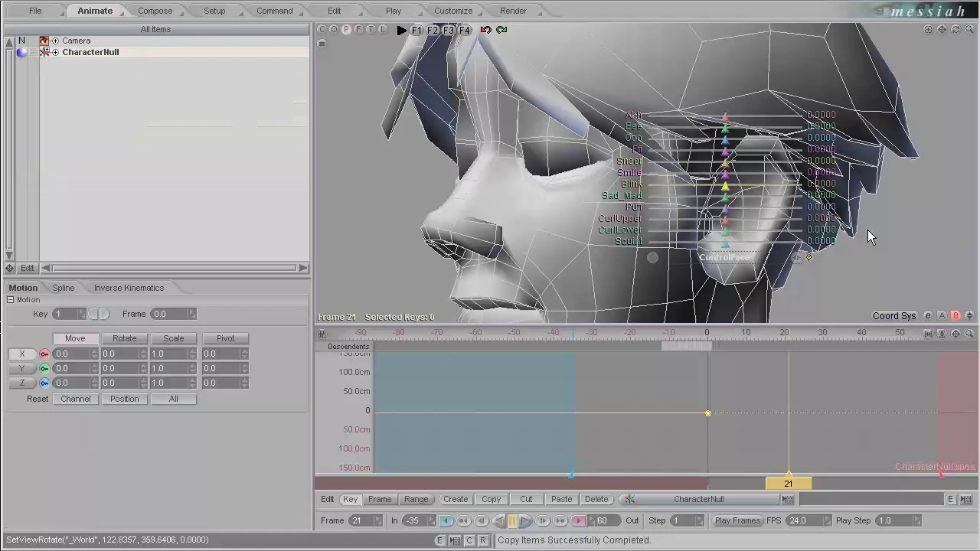
pyautogui.keyDown('ctrl'); pyautogui.keyDown('alt'); pyautogui.moveTo(869, 233); pyautogui.dragTo(424, 186); pyautogui.keyUp('alt'); pyautogui.keyUp('ctrl')
# Review the channels of FaceSlider2 and FaceSlider1, and reselect ControlFace
pyautogui.click(123, 99)
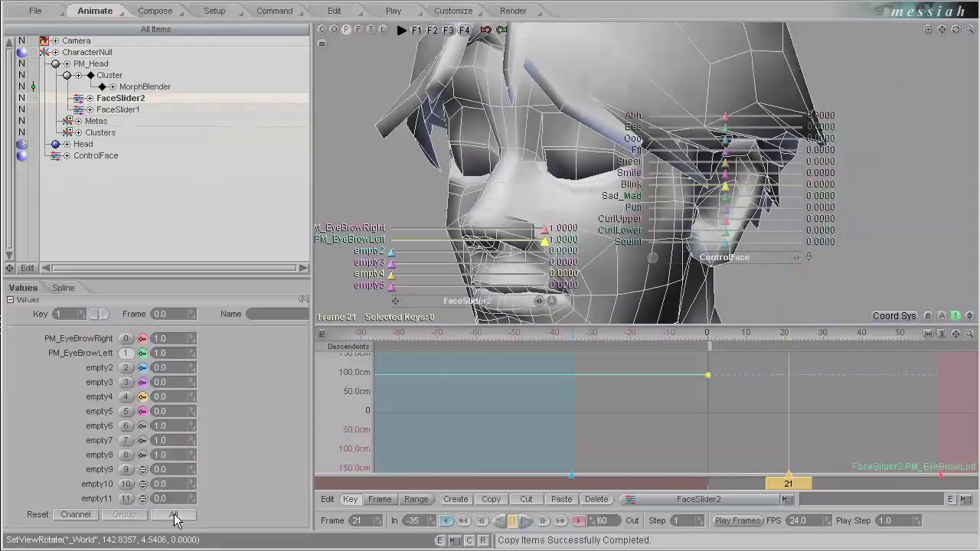
pyautogui.click(120, 110)
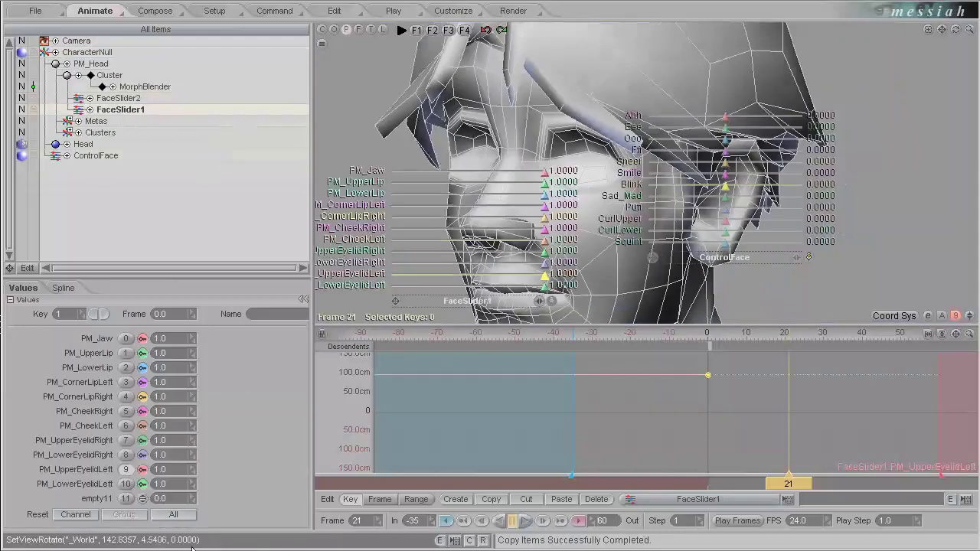
pyautogui.click(121, 98)
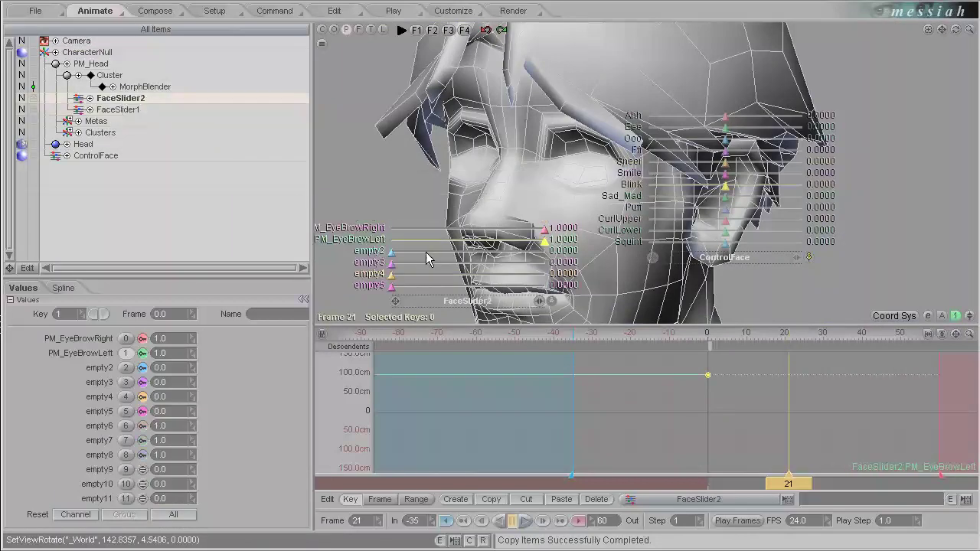
pyautogui.click(107, 110)
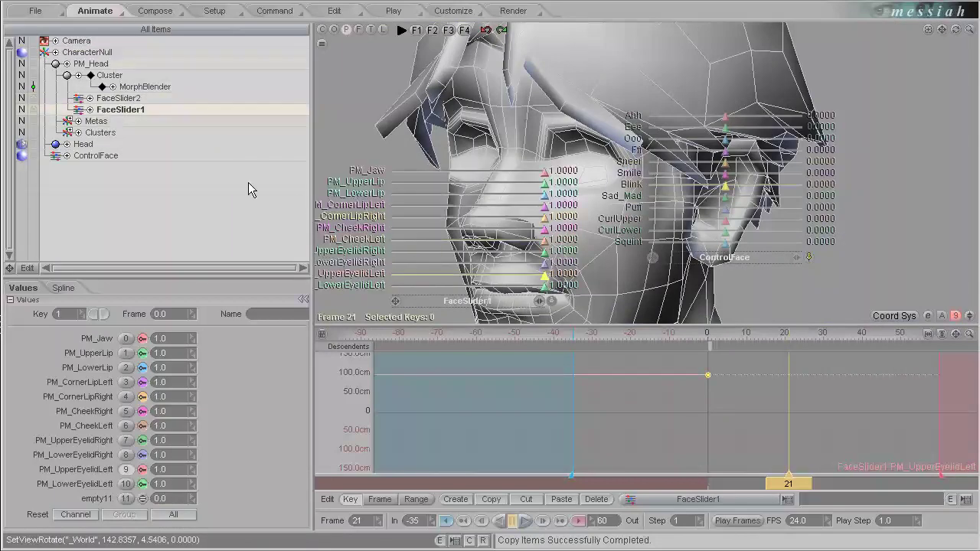
pyautogui.click(96, 156)
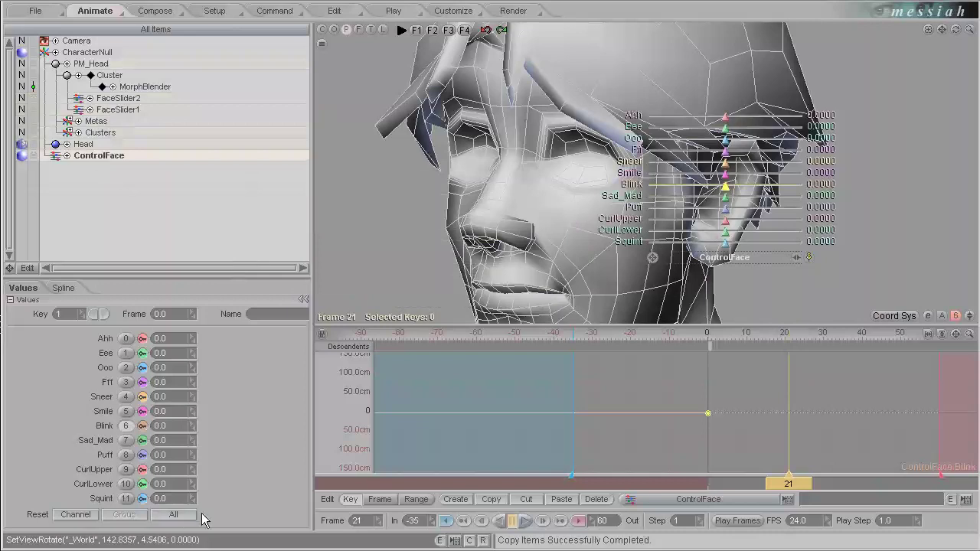
# Return to frame 0 and start saving the scene under a new name based on ATMorph8.fxs
pyautogui.moveTo(800, 484); pyautogui.dragTo(708, 484)
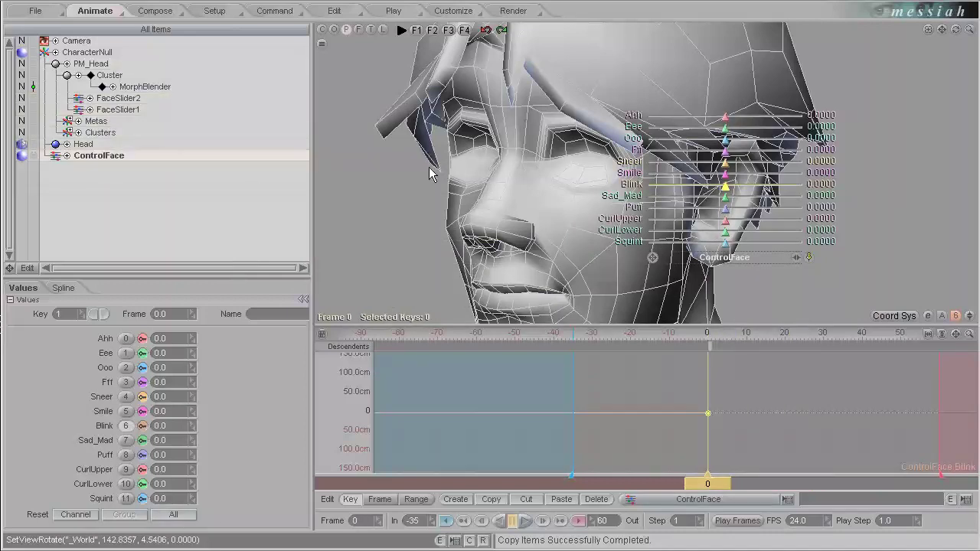
pyautogui.click(35, 11)
pyautogui.click(93, 152)
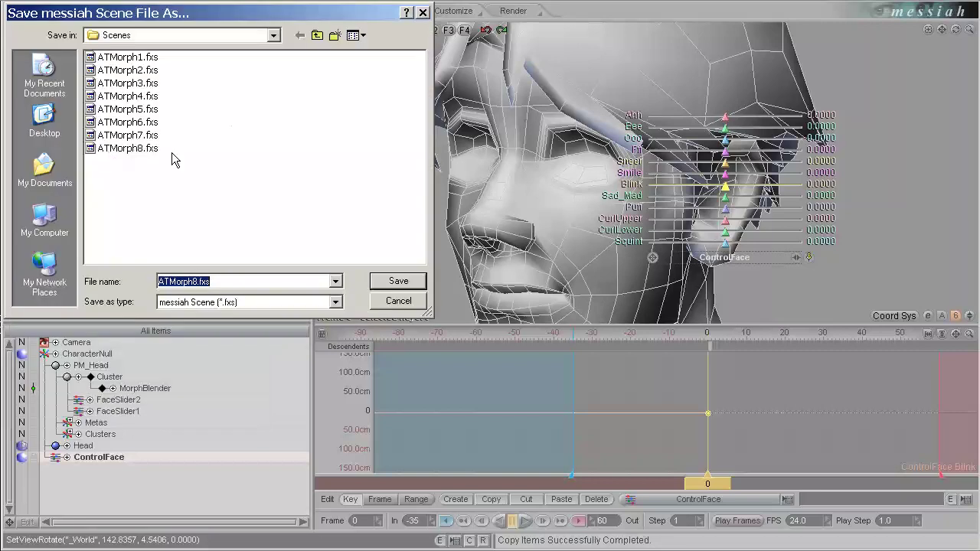
pyautogui.click(129, 149)
pyautogui.click(191, 285)
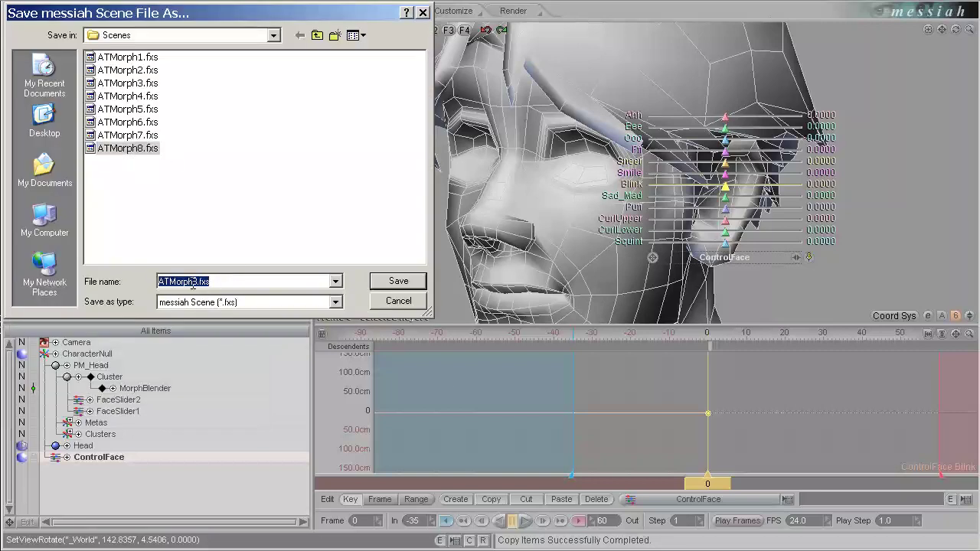